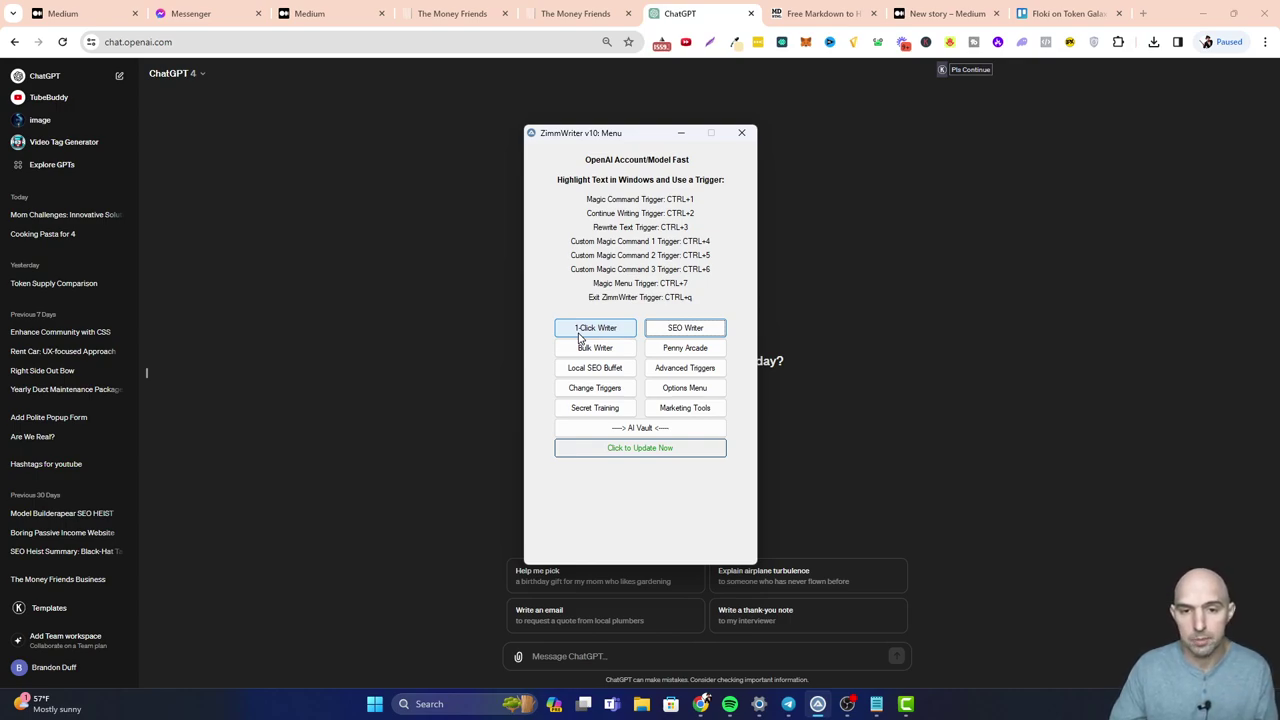
Step: Launch the 1-Click Blog Post Wizard from the ZimmWriter menu
{"action": "left_click", "coordinate": [588, 330]}
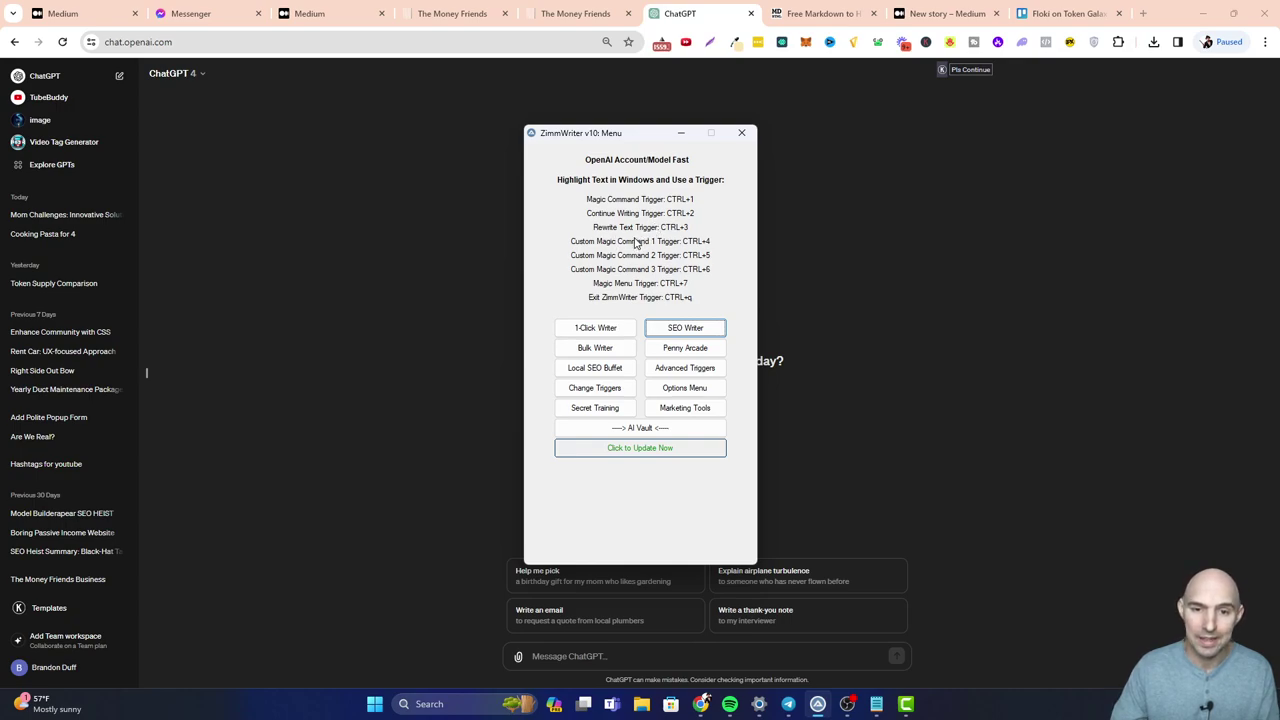
Step: Open the 1-Click wizard, then close it again without entering a title
{"action": "left_click", "coordinate": [611, 331]}
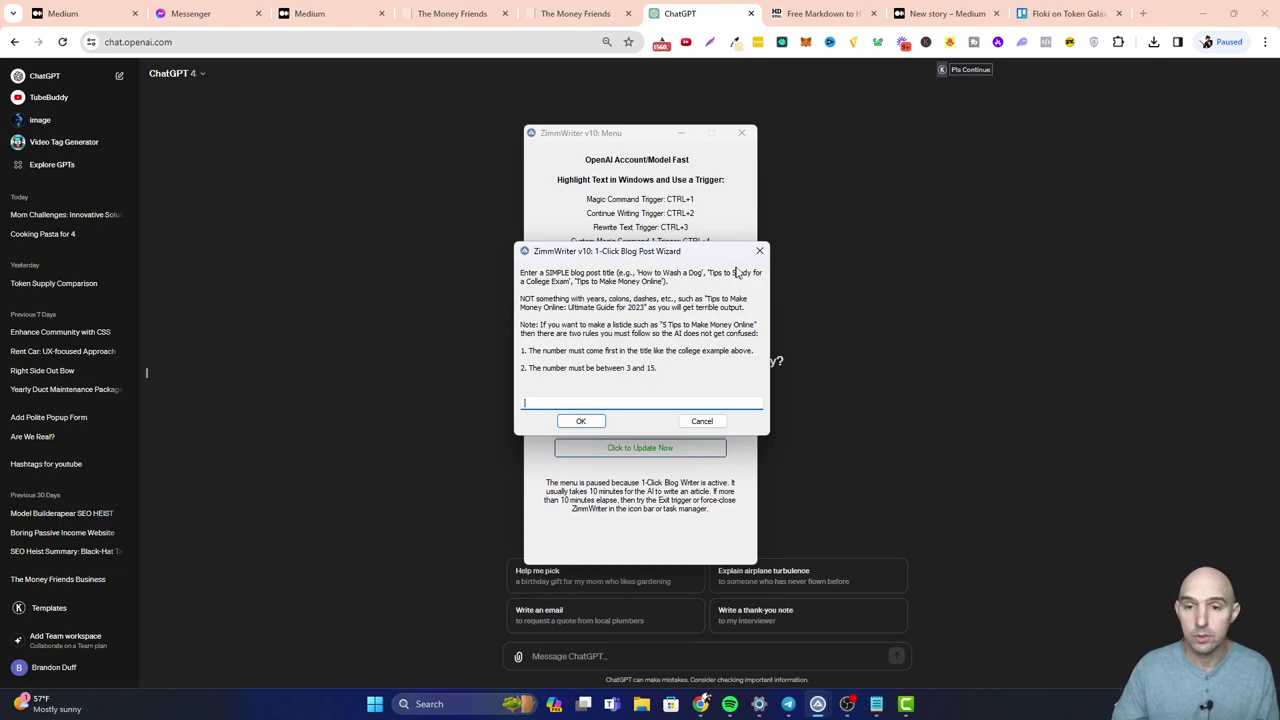
{"action": "left_click", "coordinate": [759, 251]}
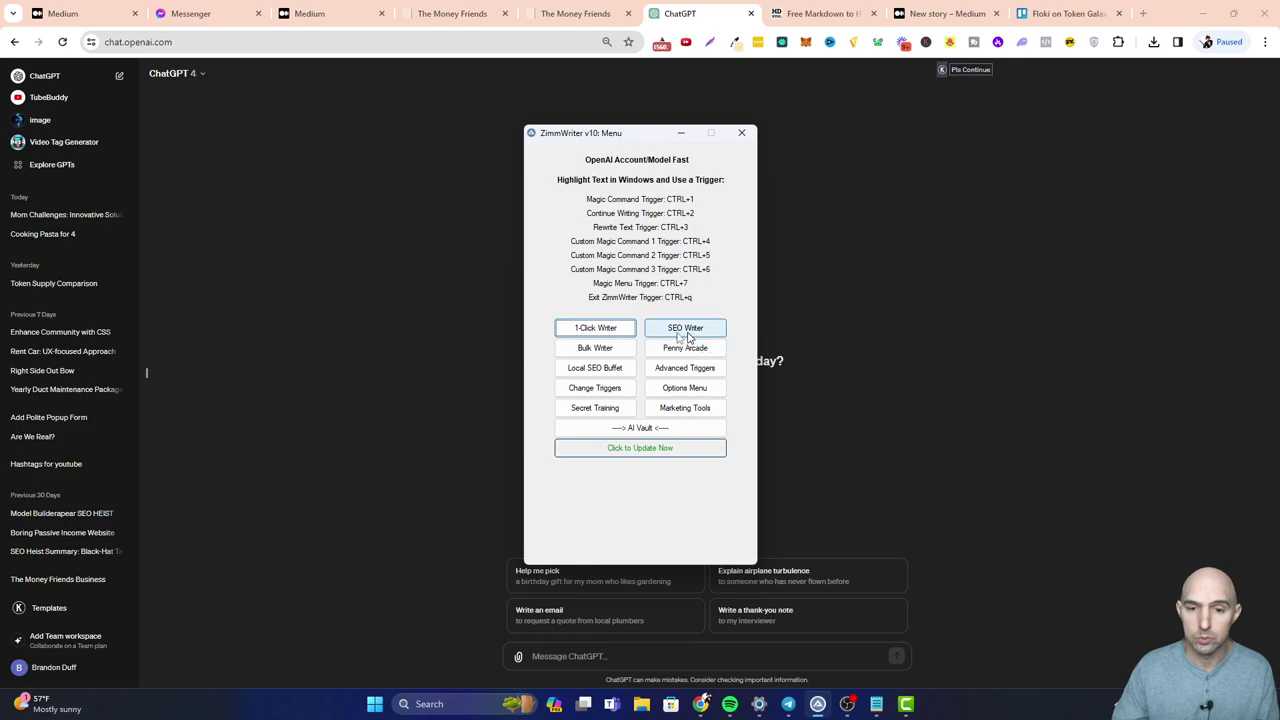
Step: Open the Bulk Blog Writer, then ask ChatGPT for 10 affiliate marketing titles
{"action": "left_click", "coordinate": [594, 349]}
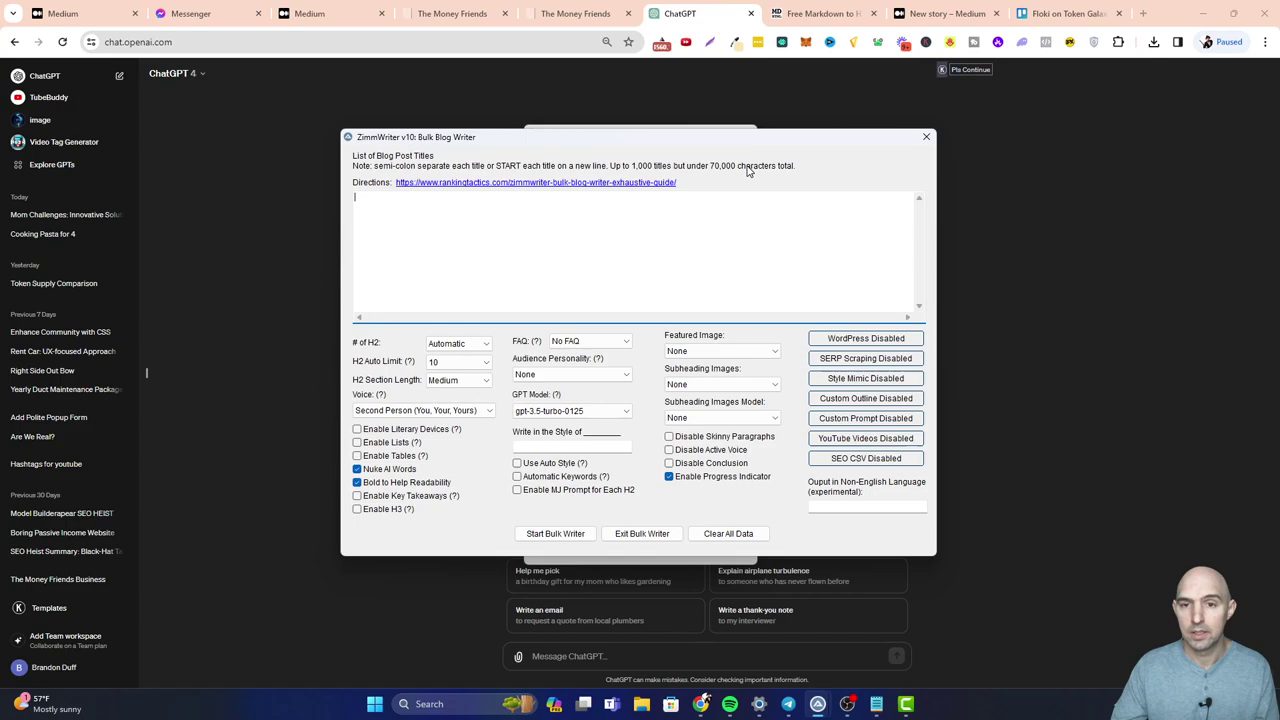
{"action": "left_click", "coordinate": [581, 652]}
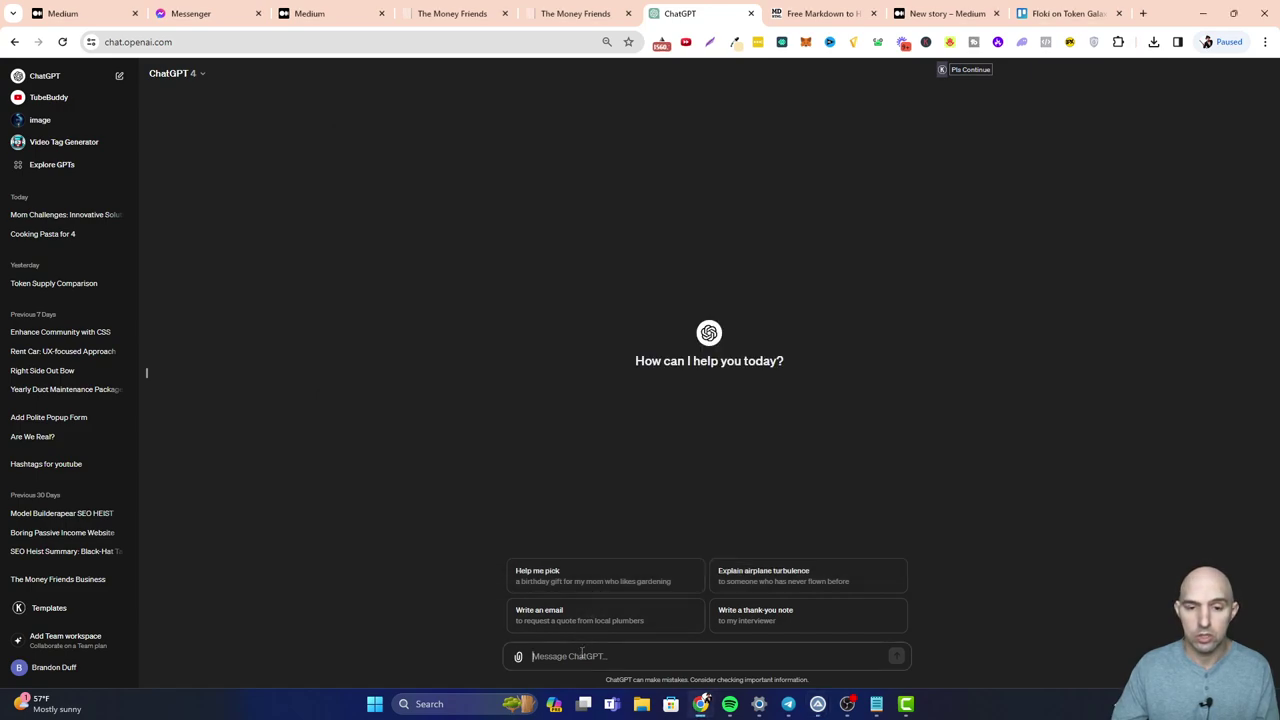
{"action": "type", "text": "give me 10 titles"}
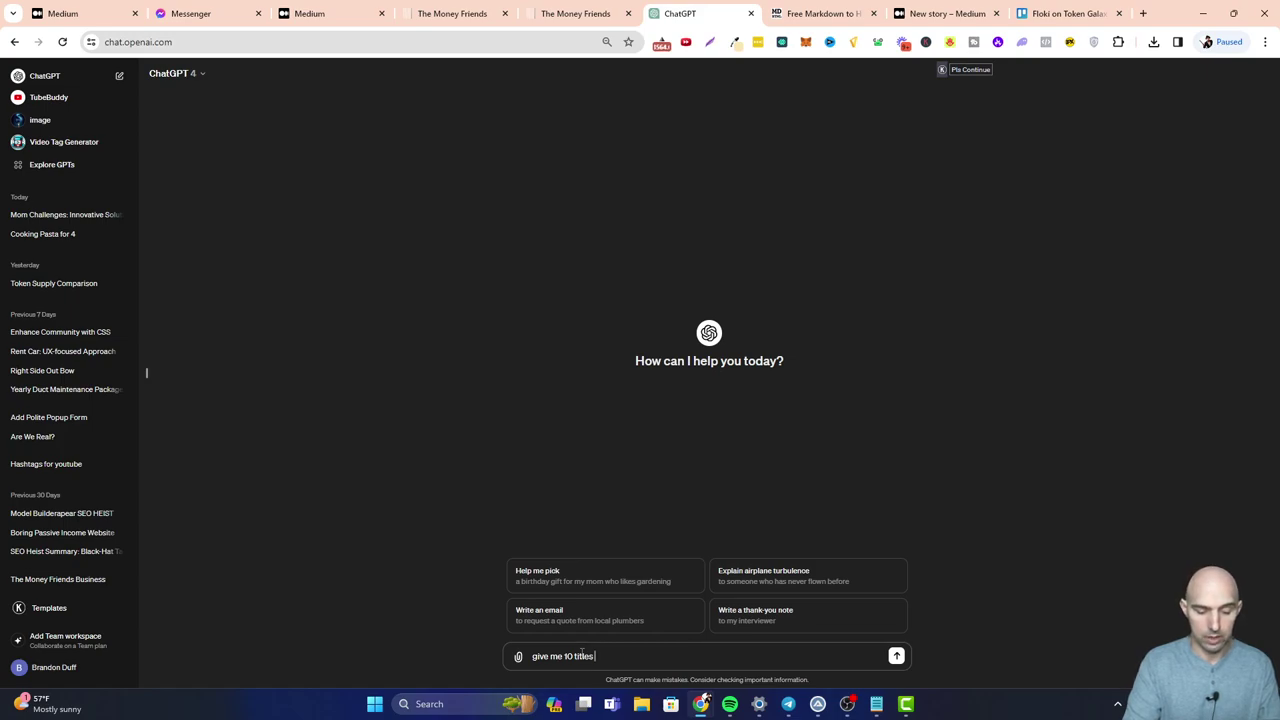
{"action": "type", "text": "how to do af"}
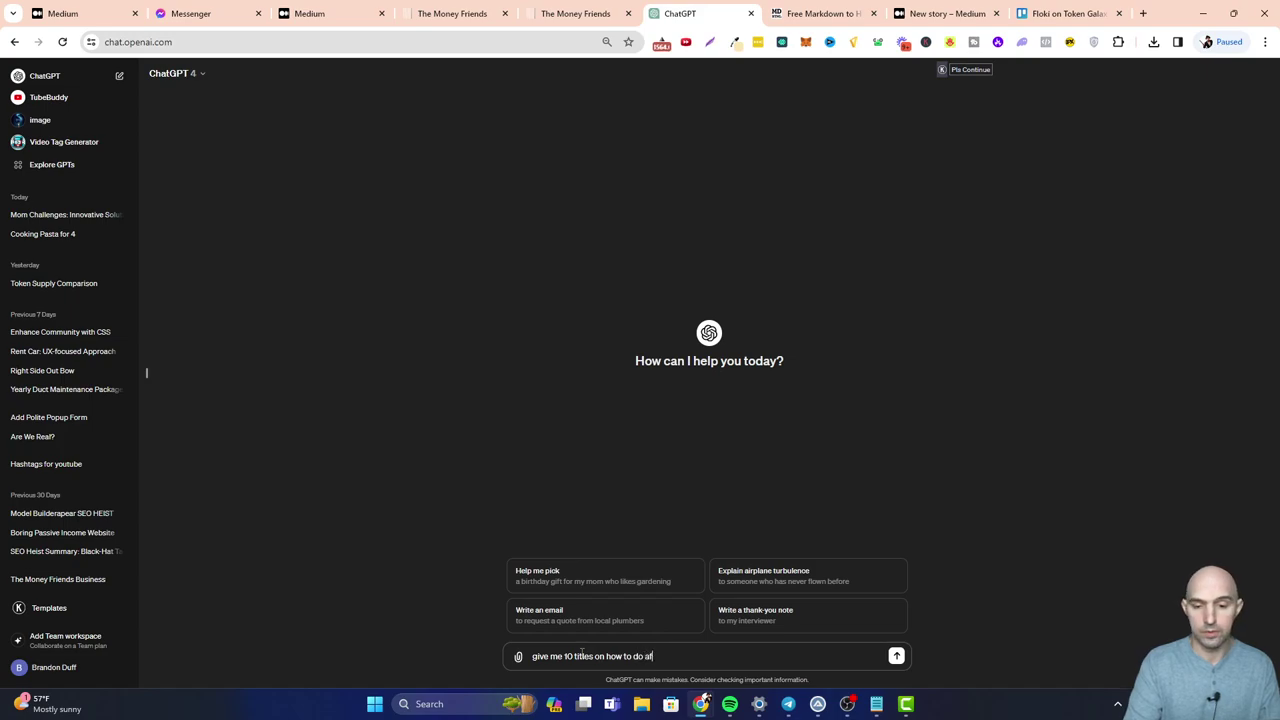
{"action": "key", "text": "BackSpace"}
{"action": "key", "text": "BackSpace"}
{"action": "key", "text": "BackSpace"}
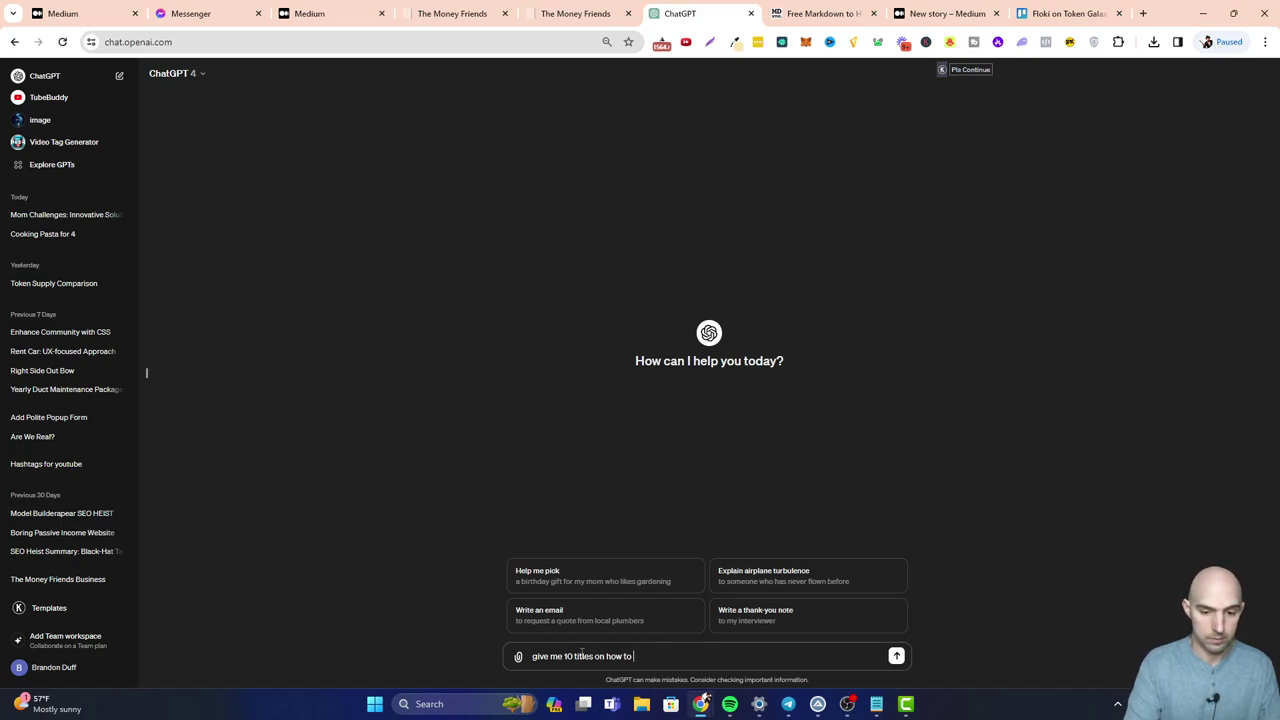
{"action": "key", "text": "BackSpace"}
{"action": "key", "text": "BackSpace"}
{"action": "key", "text": "BackSpace"}
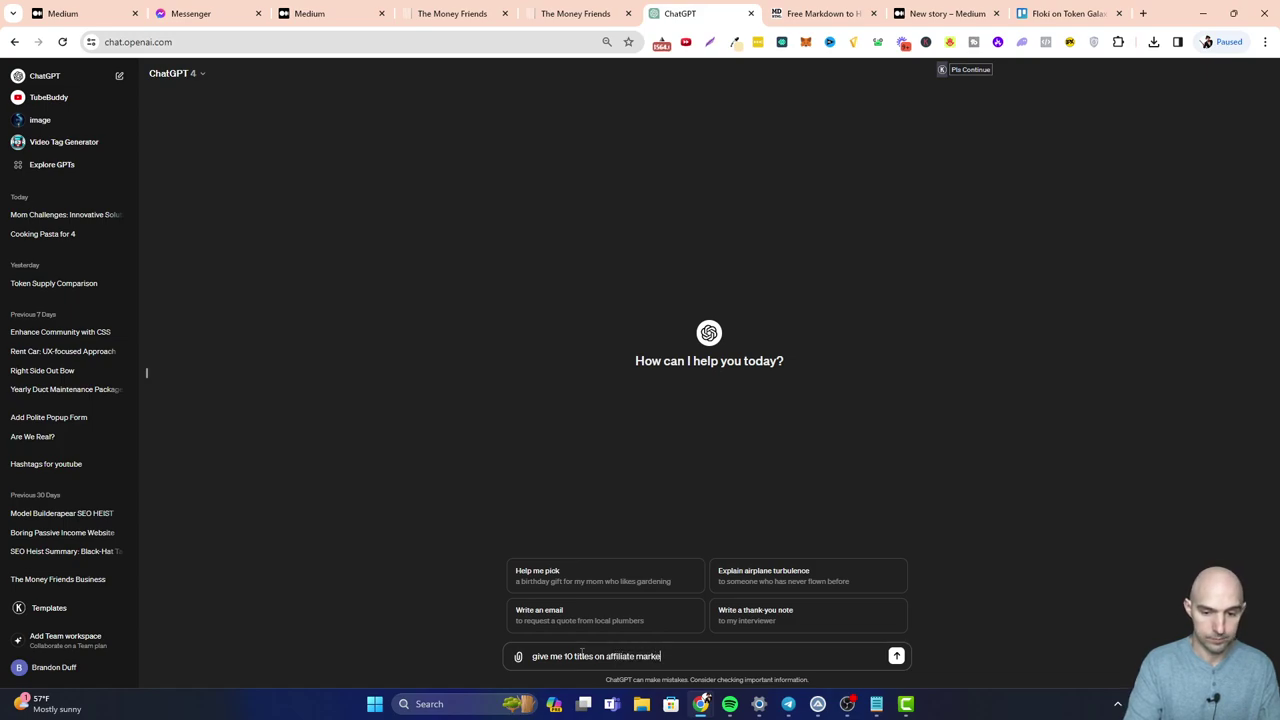
{"action": "key", "text": "Return"}
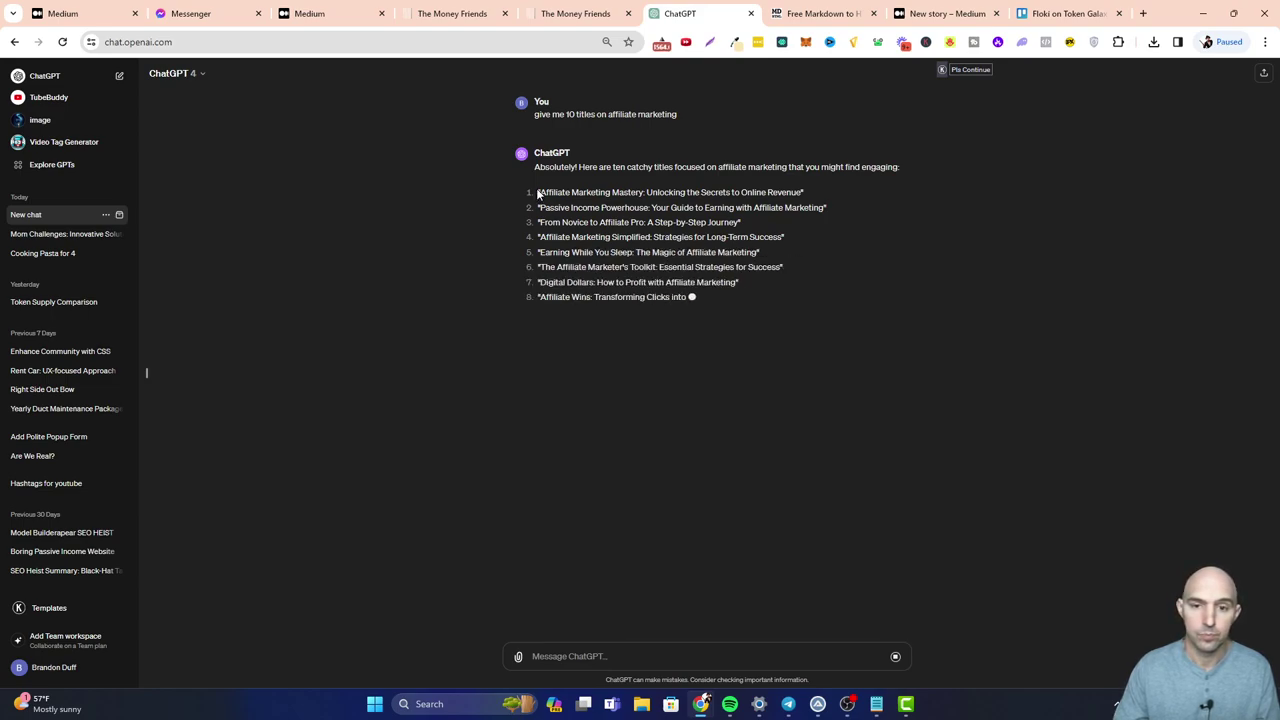
Step: Copy the ten ChatGPT titles into the Bulk Blog Writer's title list
{"action": "mouse_move", "coordinate": [536, 188]}
{"action": "left_mouse_down"}
{"action": "mouse_move", "coordinate": [590, 222]}
{"action": "mouse_move", "coordinate": [806, 287]}
{"action": "mouse_move", "coordinate": [825, 322]}
{"action": "left_mouse_up"}
{"action": "key", "text": "ctrl+c"}
{"action": "key", "text": "alt+Tab"}
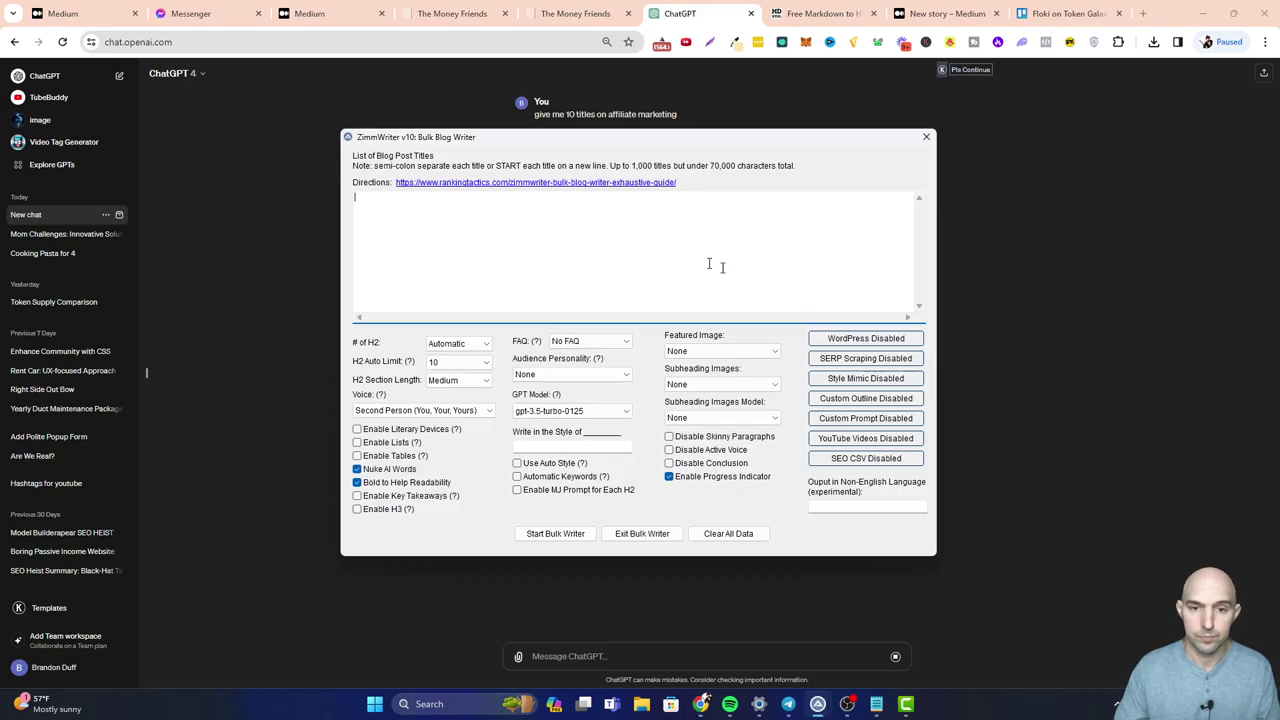
{"action": "key", "text": "ctrl+v"}
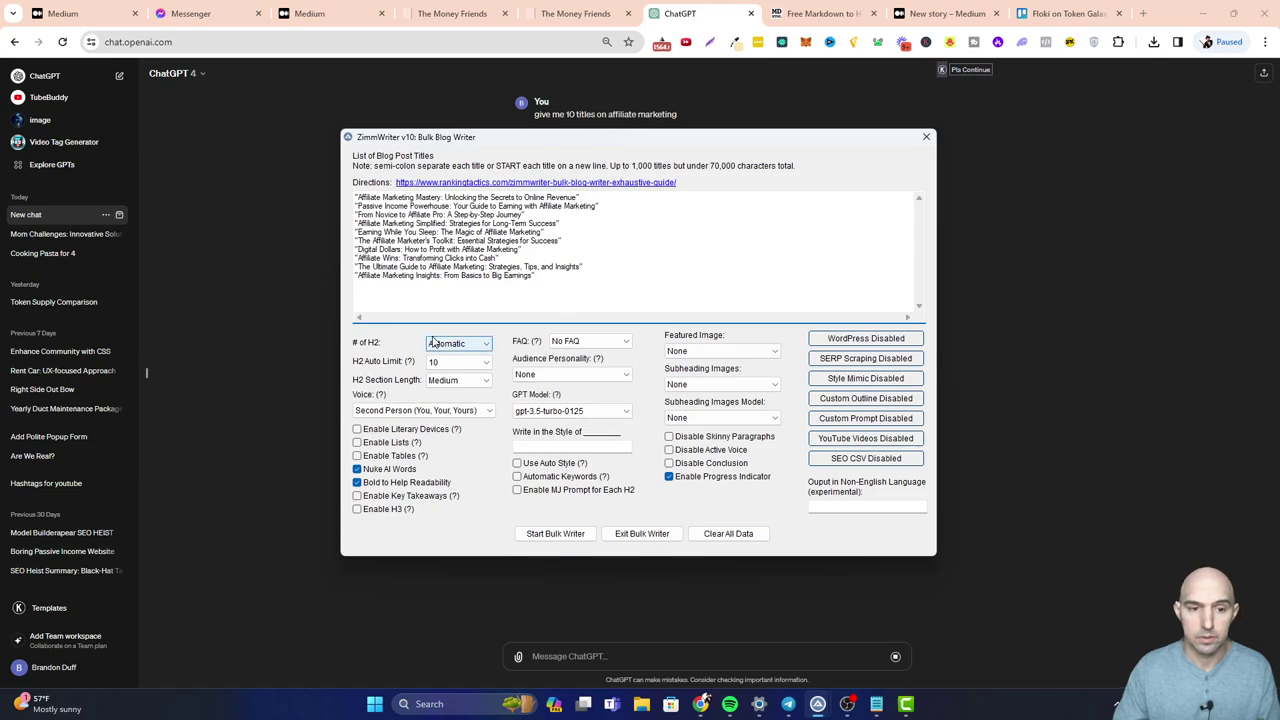
Step: Keep H2 count Automatic, Medium section length, second-person voice; turn off H3 subheadings
{"action": "left_click", "coordinate": [478, 343]}
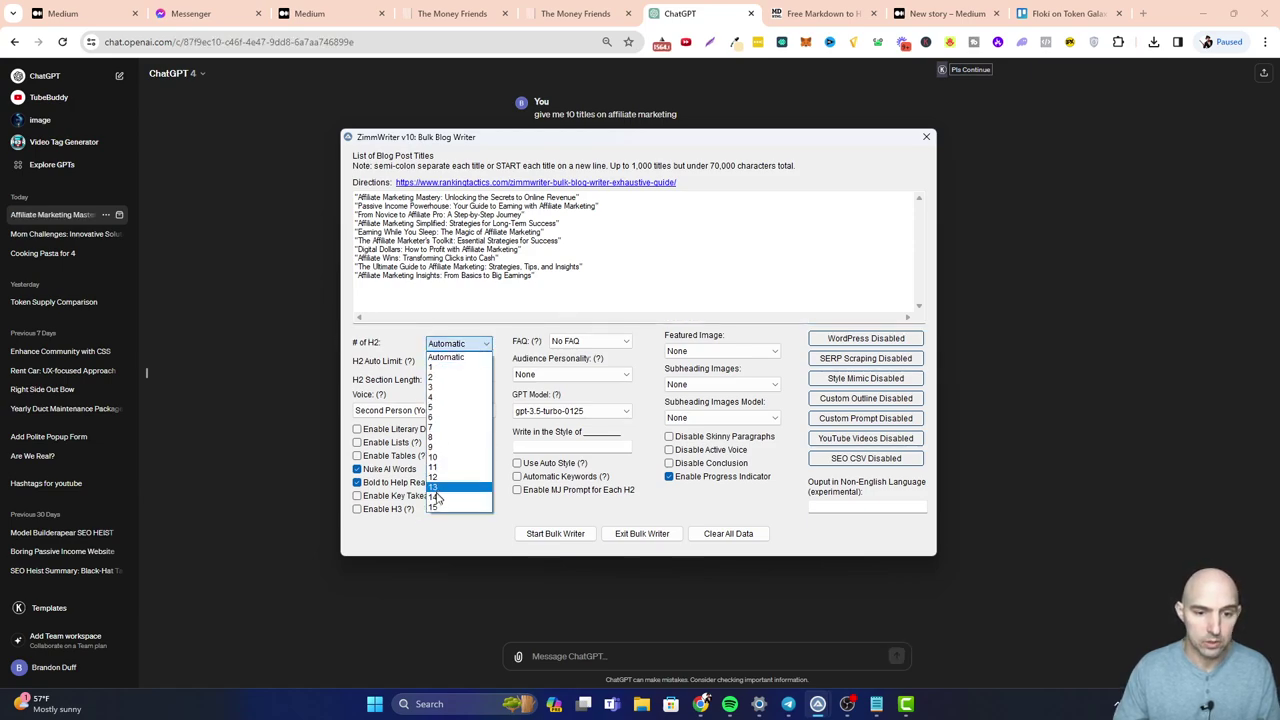
{"action": "left_click", "coordinate": [448, 367]}
{"action": "left_click", "coordinate": [458, 343]}
{"action": "left_click", "coordinate": [448, 367]}
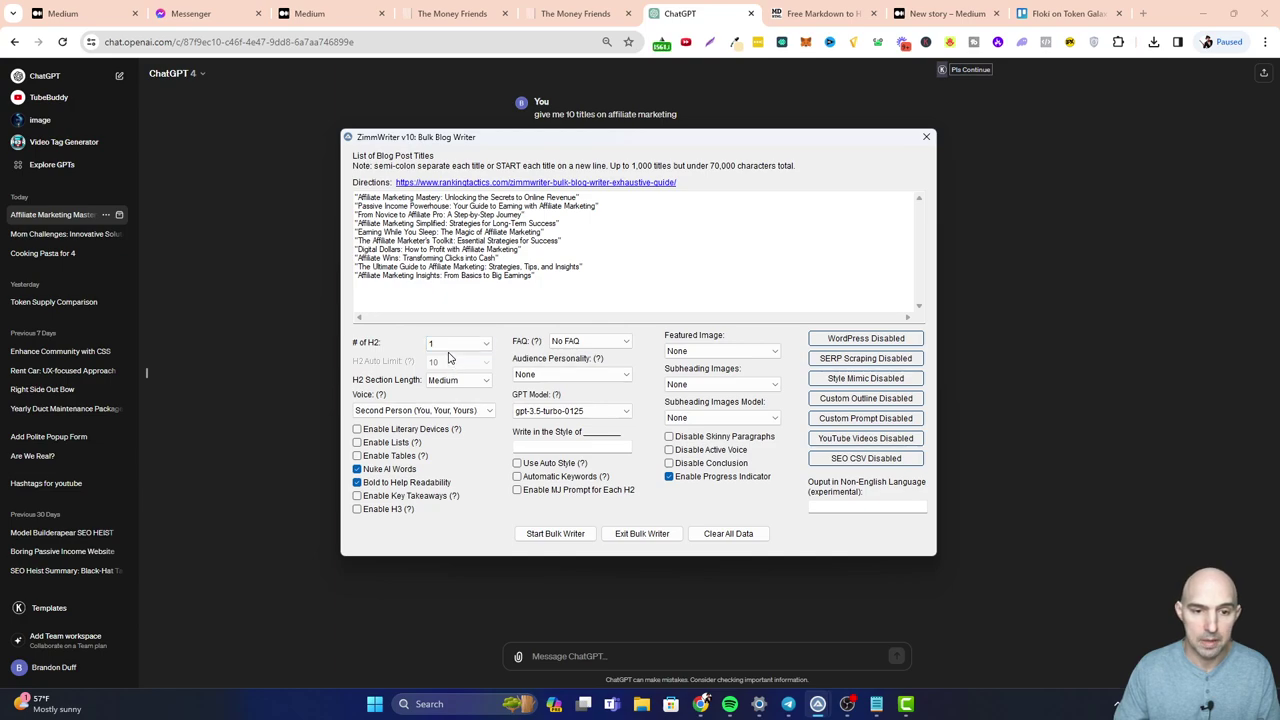
{"action": "left_click", "coordinate": [452, 345]}
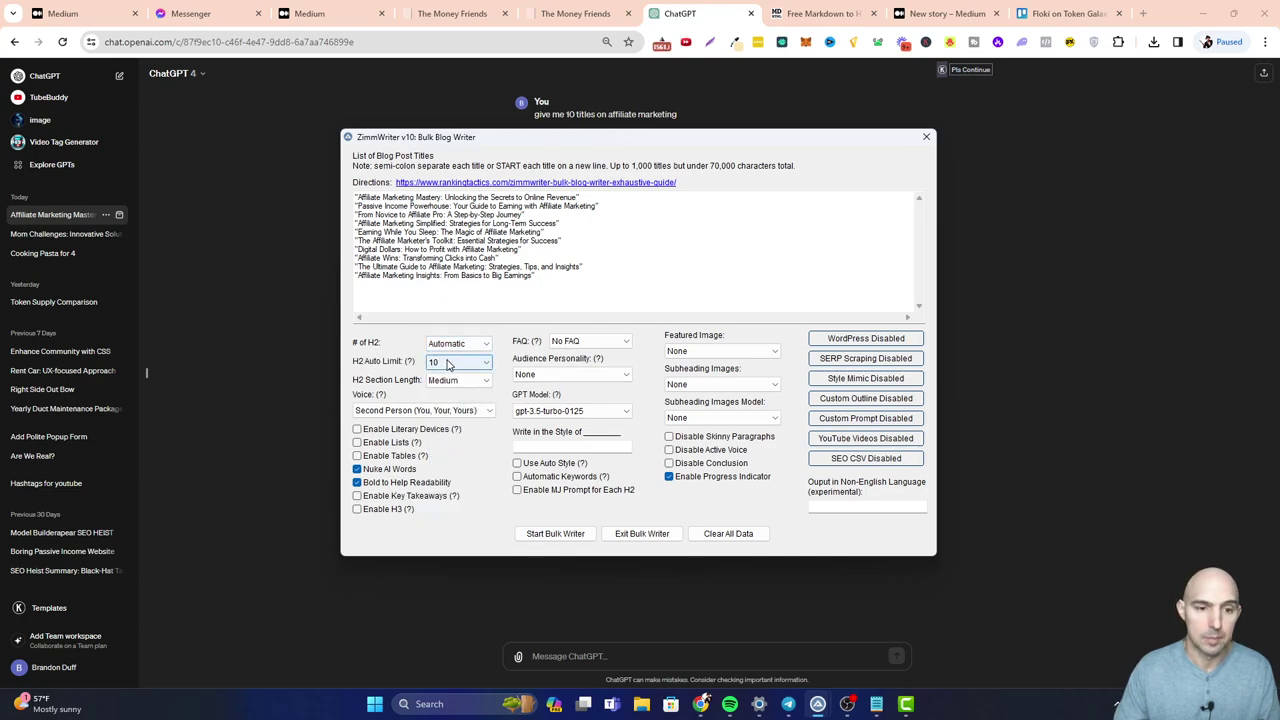
{"action": "left_click", "coordinate": [458, 380]}
{"action": "left_click", "coordinate": [450, 392]}
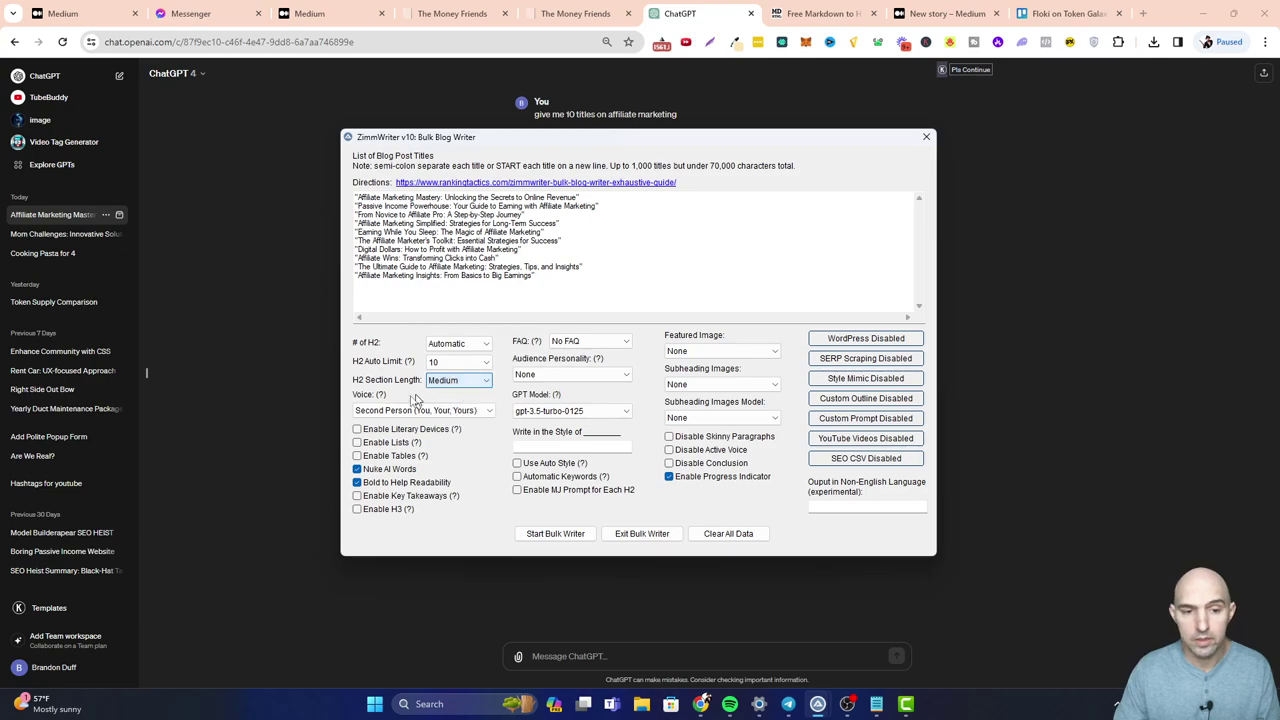
{"action": "left_click", "coordinate": [418, 410]}
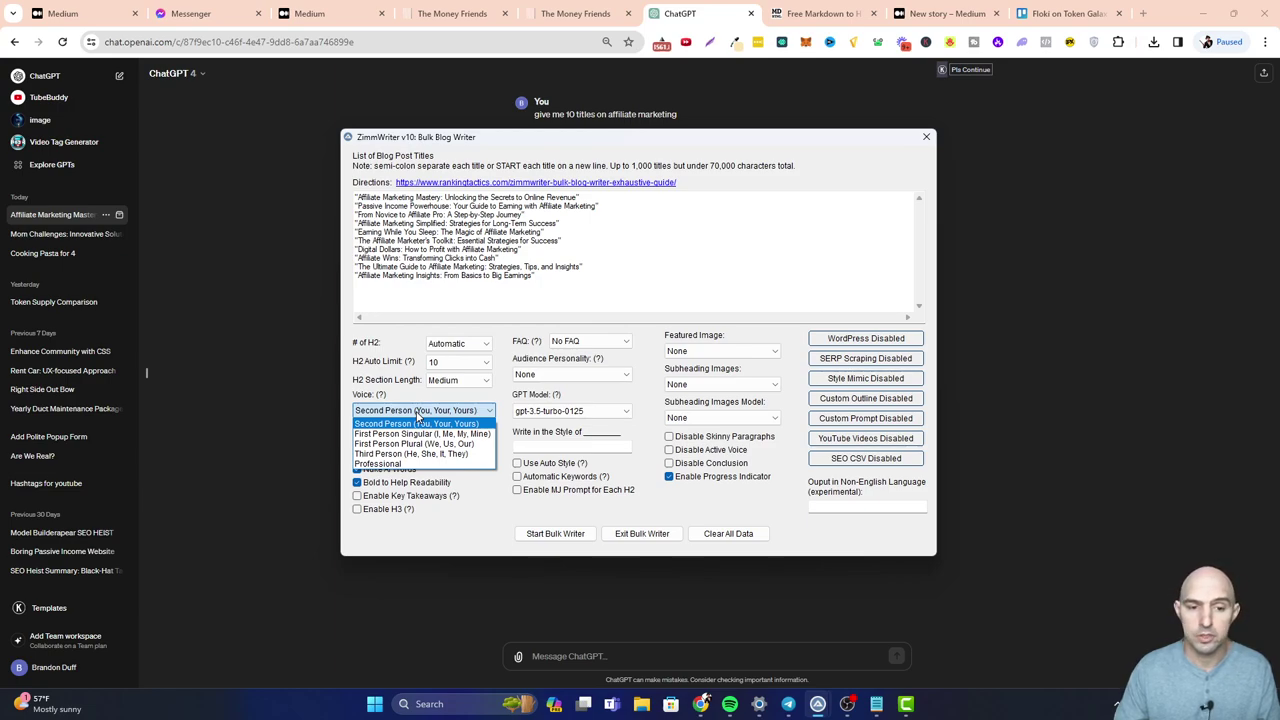
{"action": "left_click", "coordinate": [418, 420]}
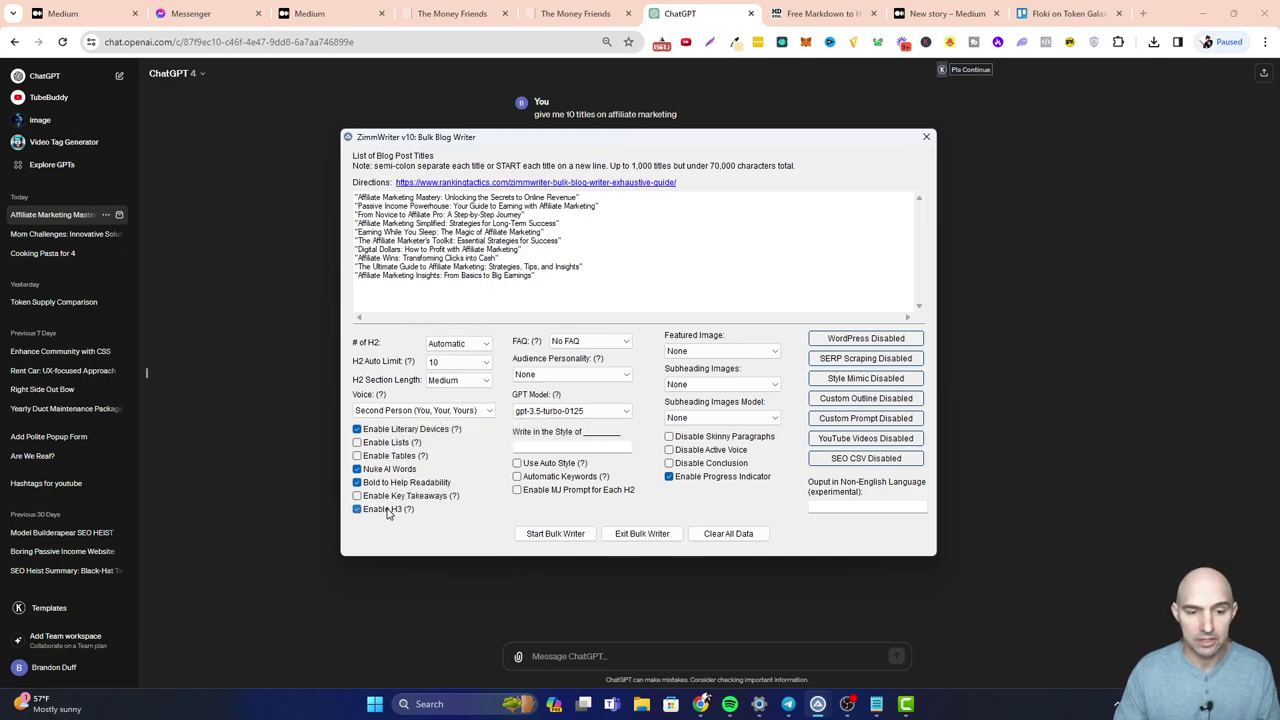
{"action": "left_click", "coordinate": [391, 510]}
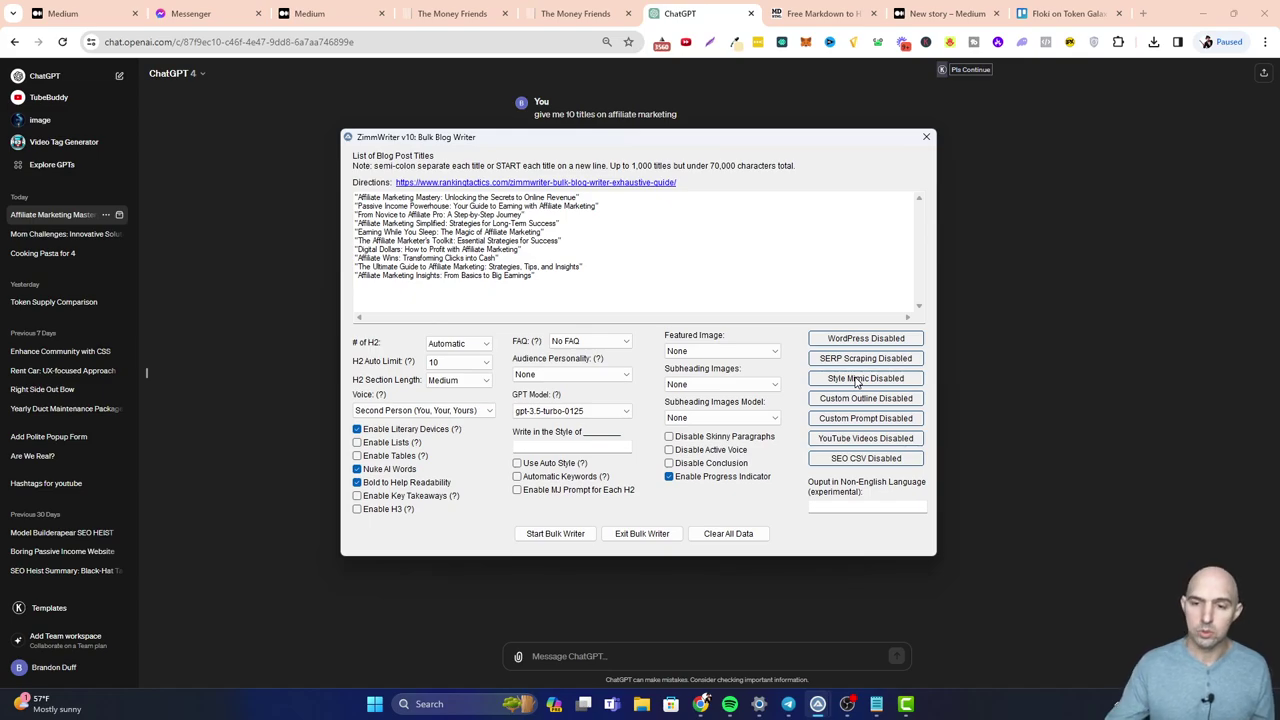
Step: Enable Style Mimic with the saved medium-guide writing style loaded
{"action": "left_click", "coordinate": [858, 379]}
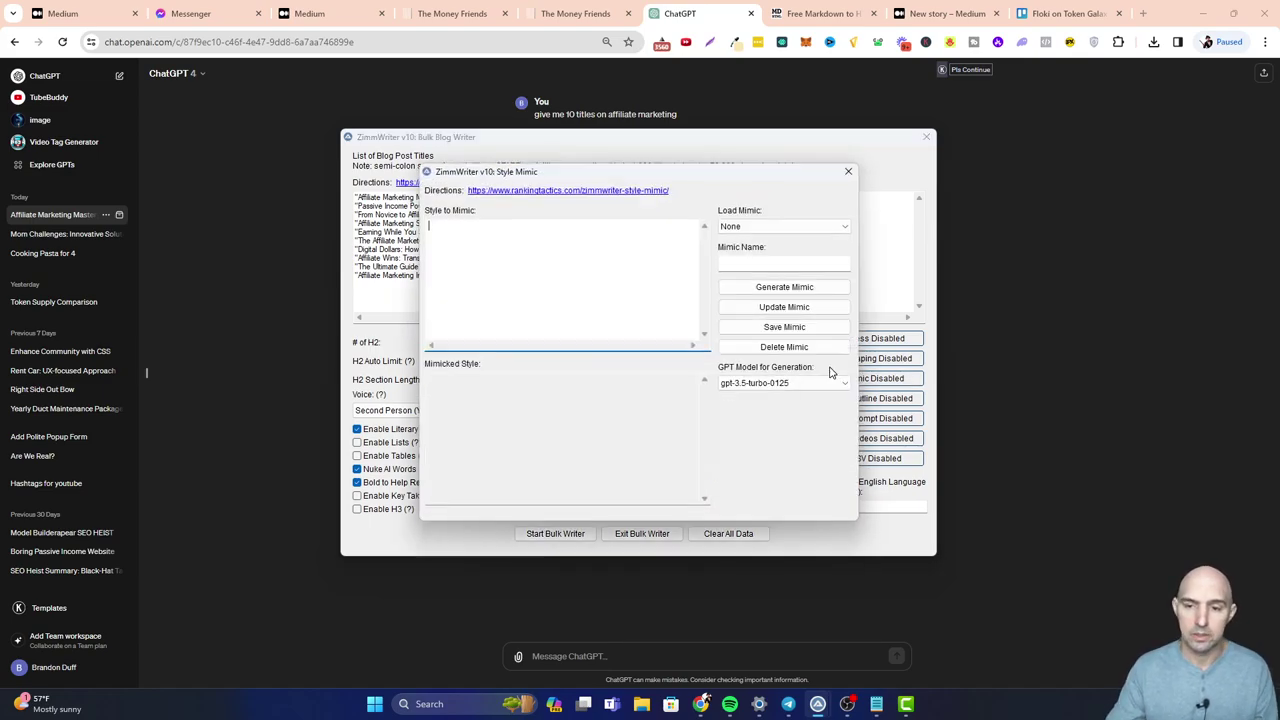
{"action": "left_click", "coordinate": [766, 228]}
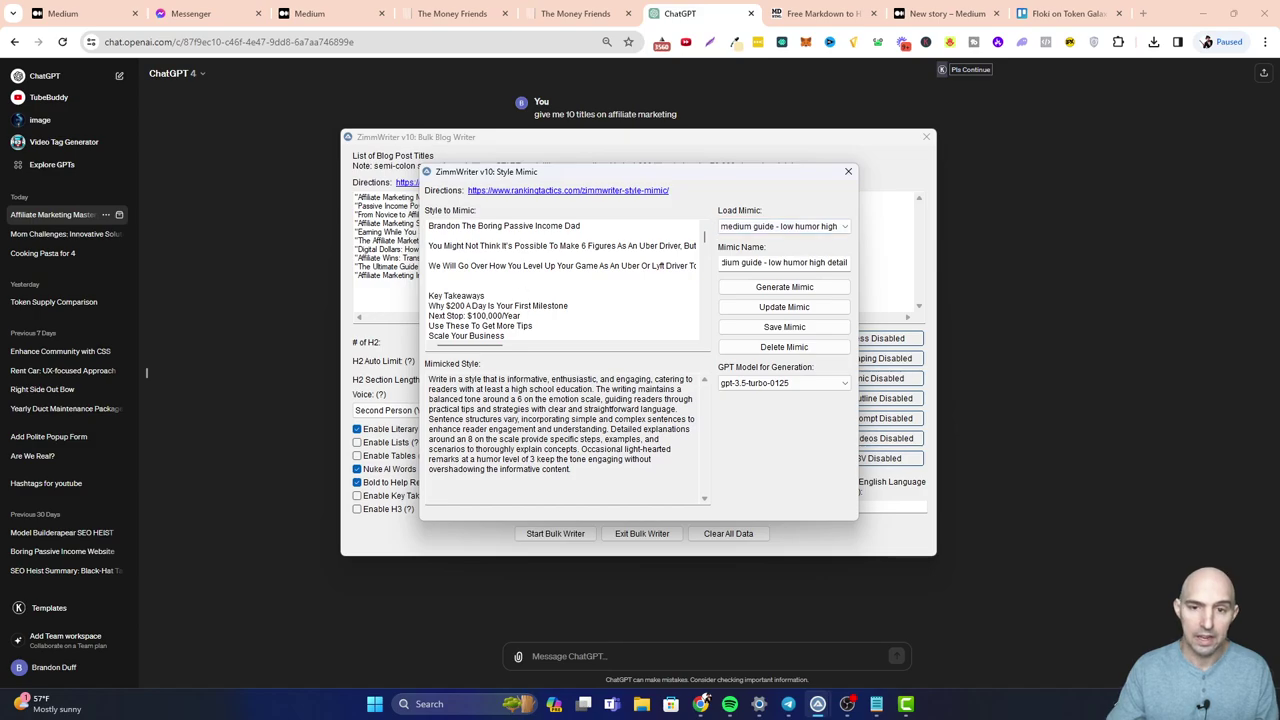
{"action": "left_click_drag", "start_coordinate": [703, 245], "coordinate": [701, 273]}
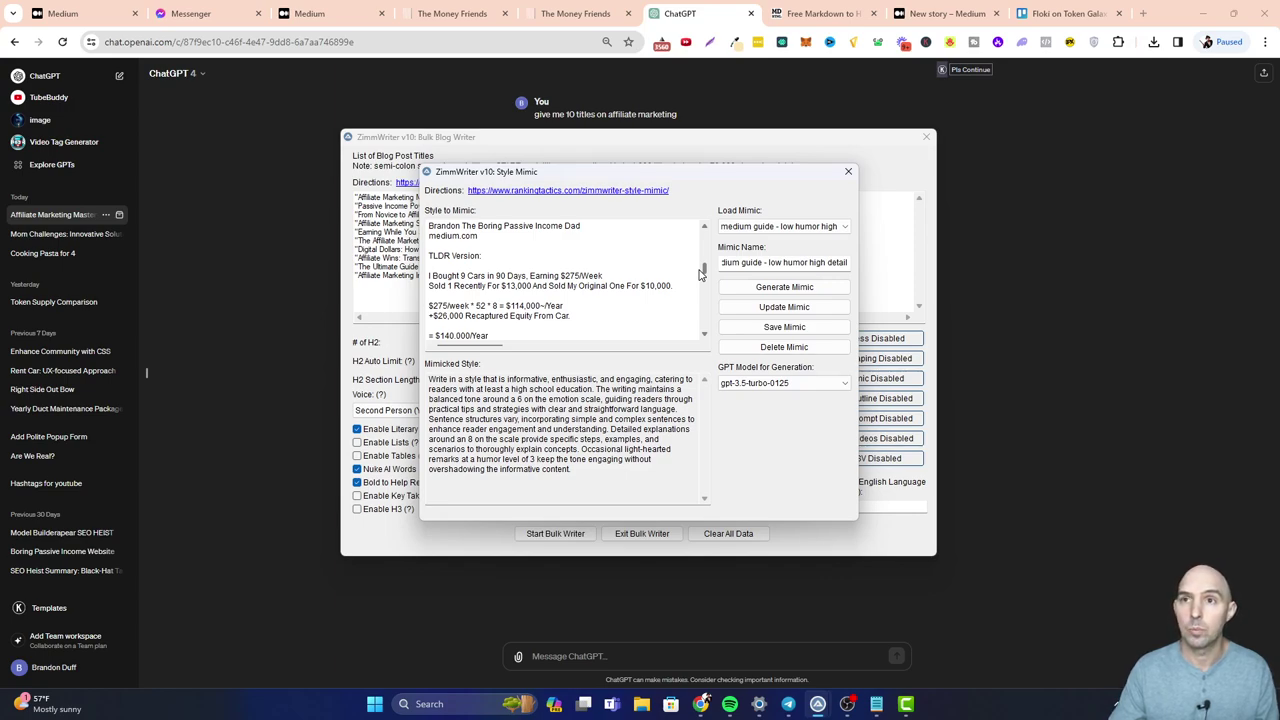
{"action": "mouse_move", "coordinate": [701, 273]}
{"action": "left_mouse_down"}
{"action": "mouse_move", "coordinate": [705, 330]}
{"action": "mouse_move", "coordinate": [705, 236]}
{"action": "left_mouse_up"}
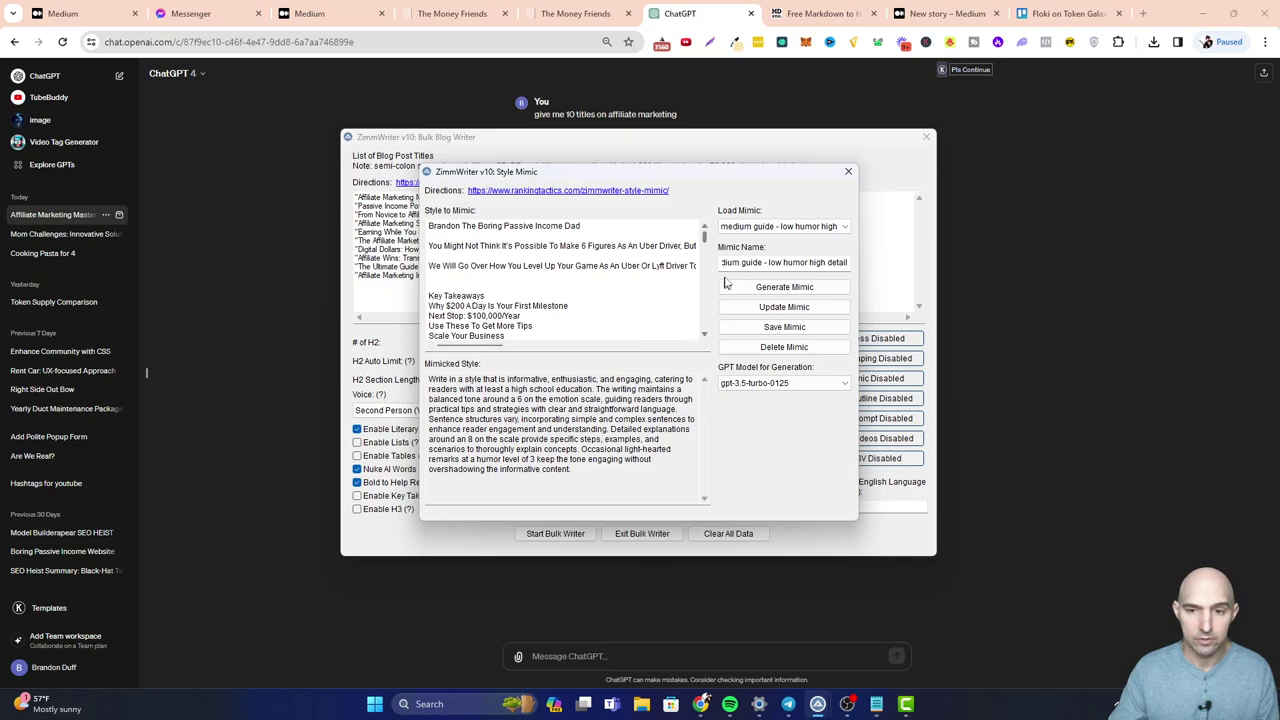
{"action": "left_click", "coordinate": [848, 171]}
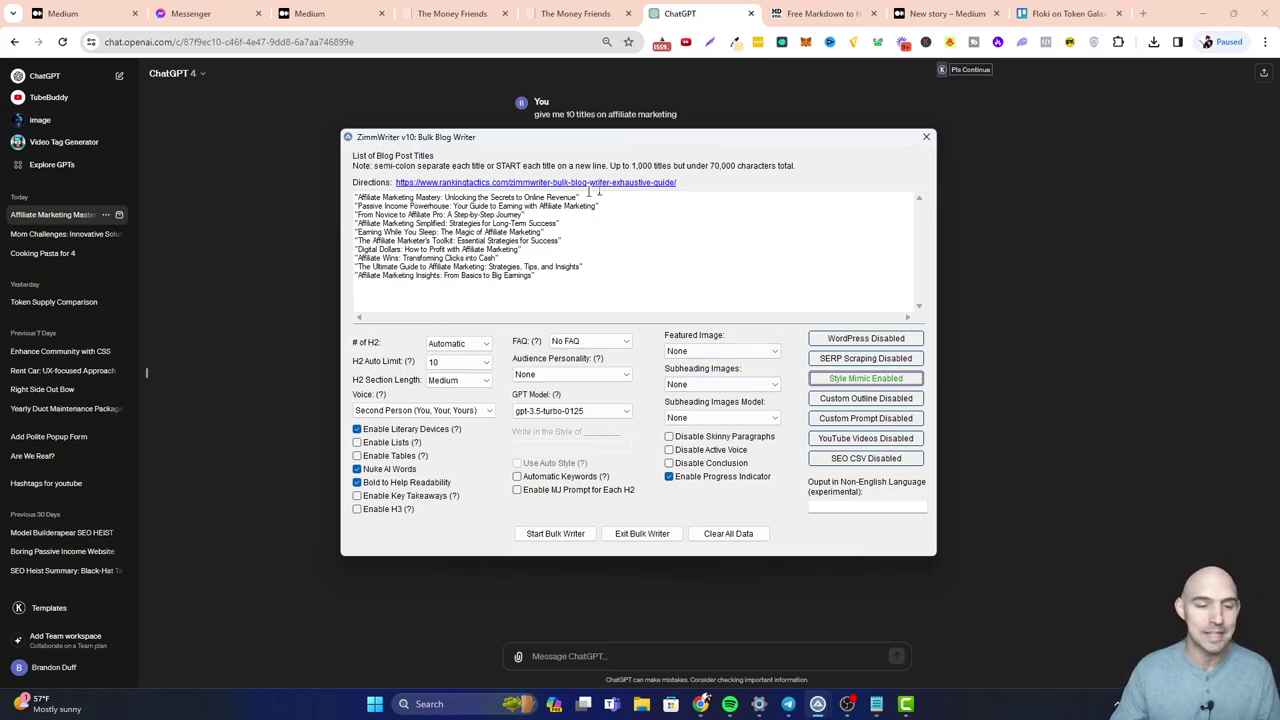
Step: Close the Bulk Blog Writer and open the SEO Blog Writer
{"action": "left_click", "coordinate": [926, 136]}
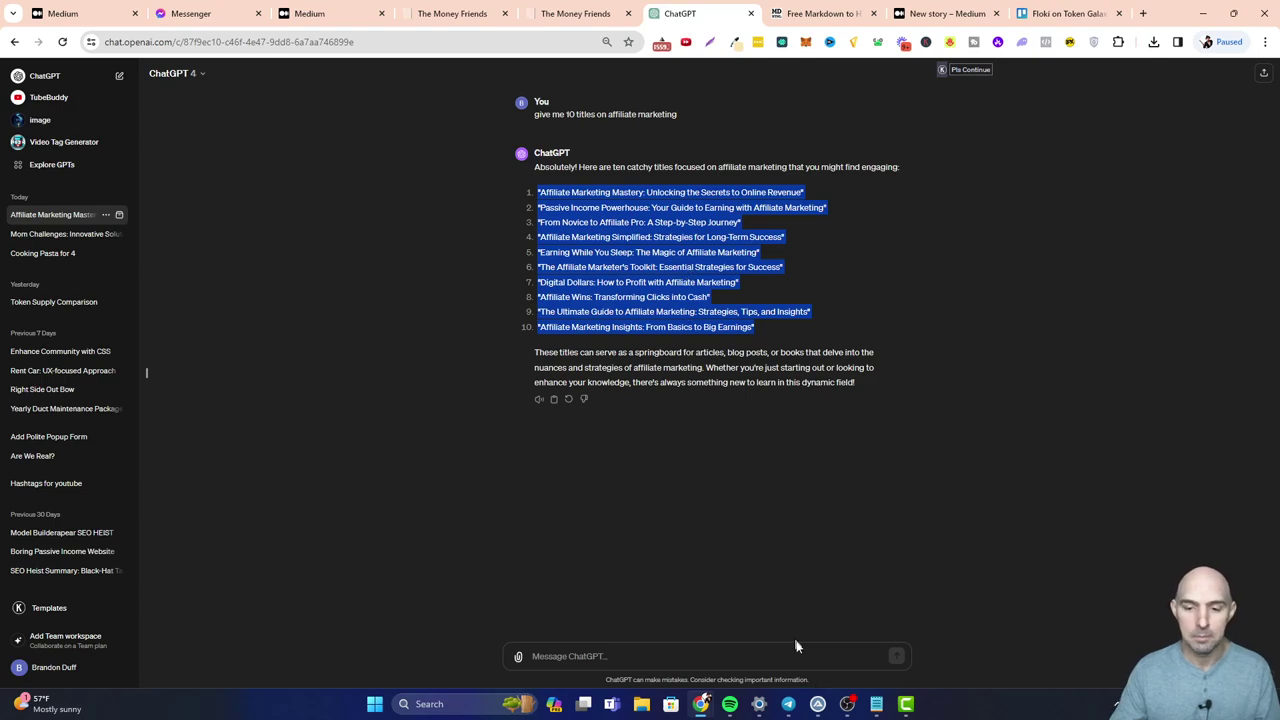
{"action": "left_click", "coordinate": [817, 704]}
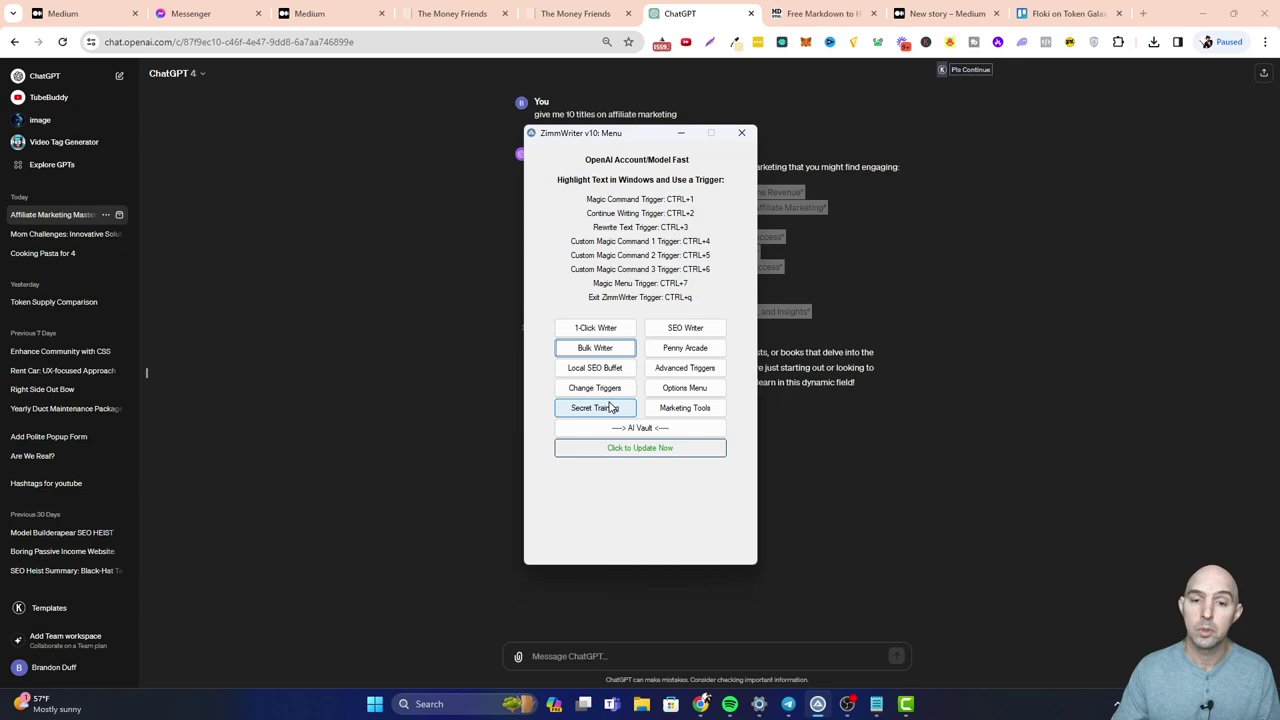
{"action": "left_click", "coordinate": [672, 330]}
Step: Delete all existing text from the Global Background box
{"action": "scroll", "coordinate": [699, 274], "scroll_direction": "up", "scroll_amount": 3}
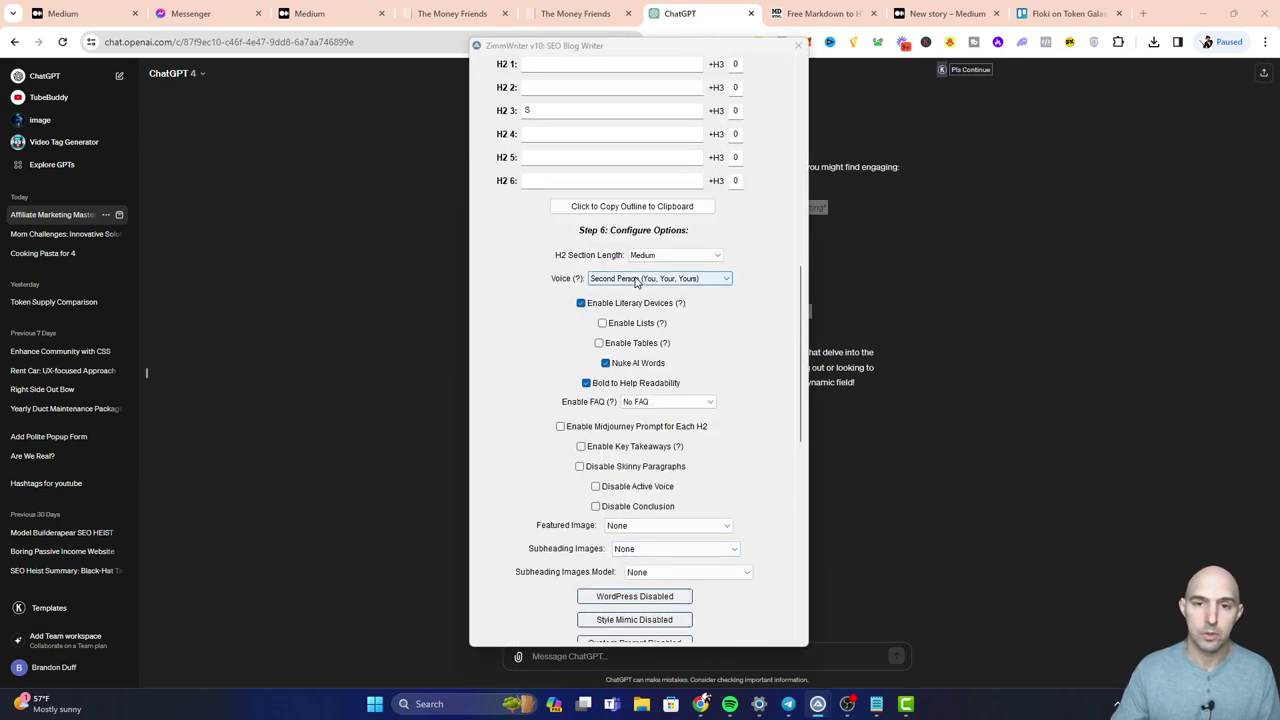
{"action": "scroll", "coordinate": [699, 274], "scroll_direction": "up", "scroll_amount": 1}
{"action": "scroll", "coordinate": [699, 274], "scroll_direction": "up", "scroll_amount": 2}
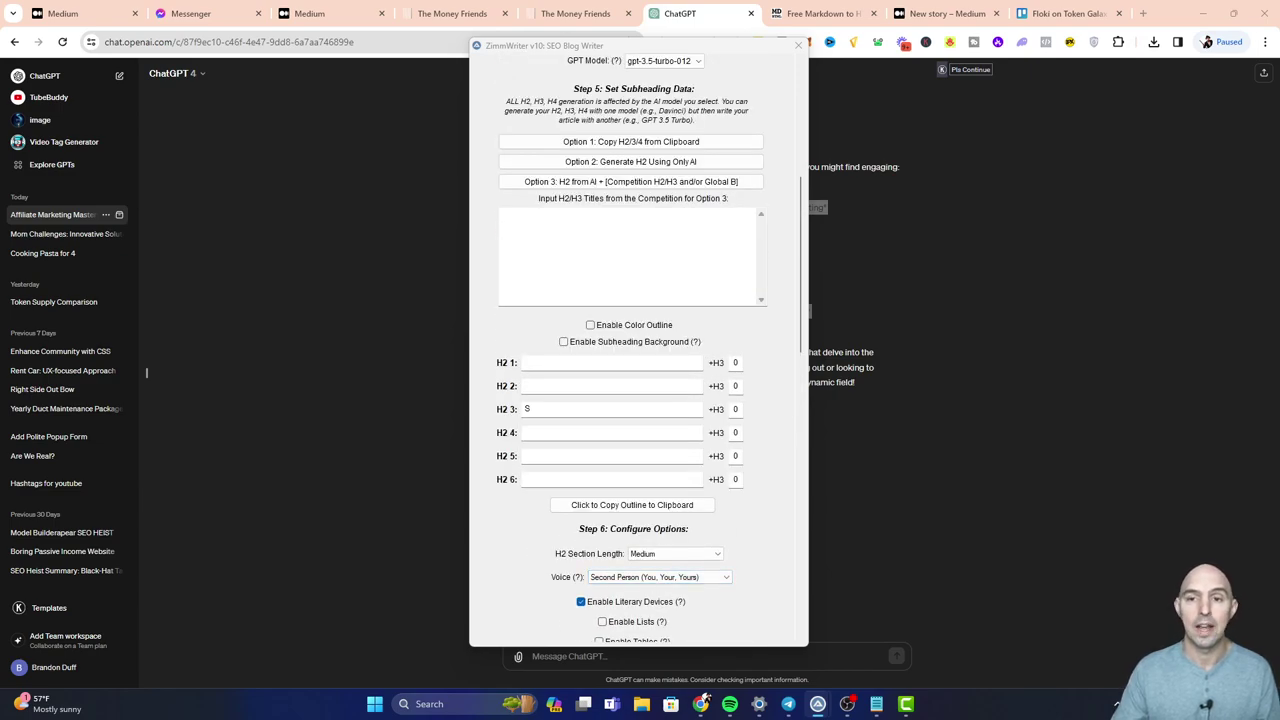
{"action": "scroll", "coordinate": [779, 244], "scroll_direction": "up", "scroll_amount": 2}
{"action": "scroll", "coordinate": [779, 244], "scroll_direction": "up", "scroll_amount": 1}
{"action": "left_click", "coordinate": [620, 265]}
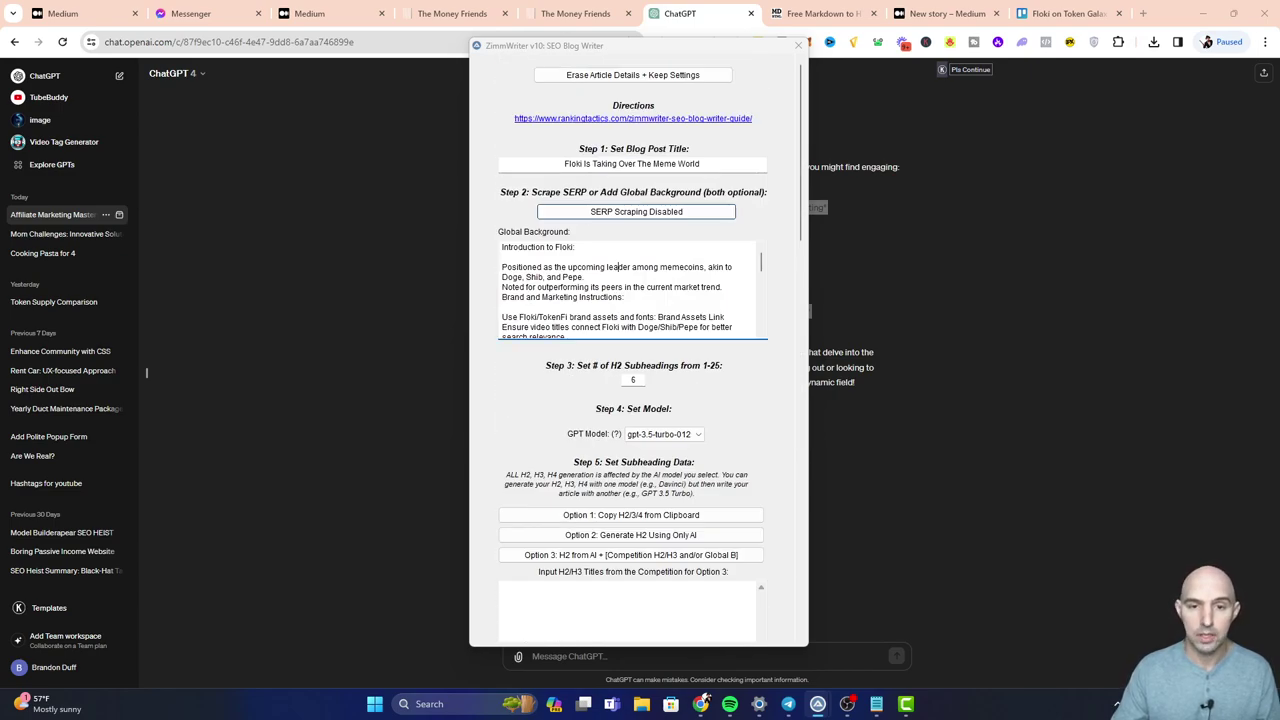
{"action": "key", "text": "ctrl+a"}
{"action": "key", "text": "Delete"}
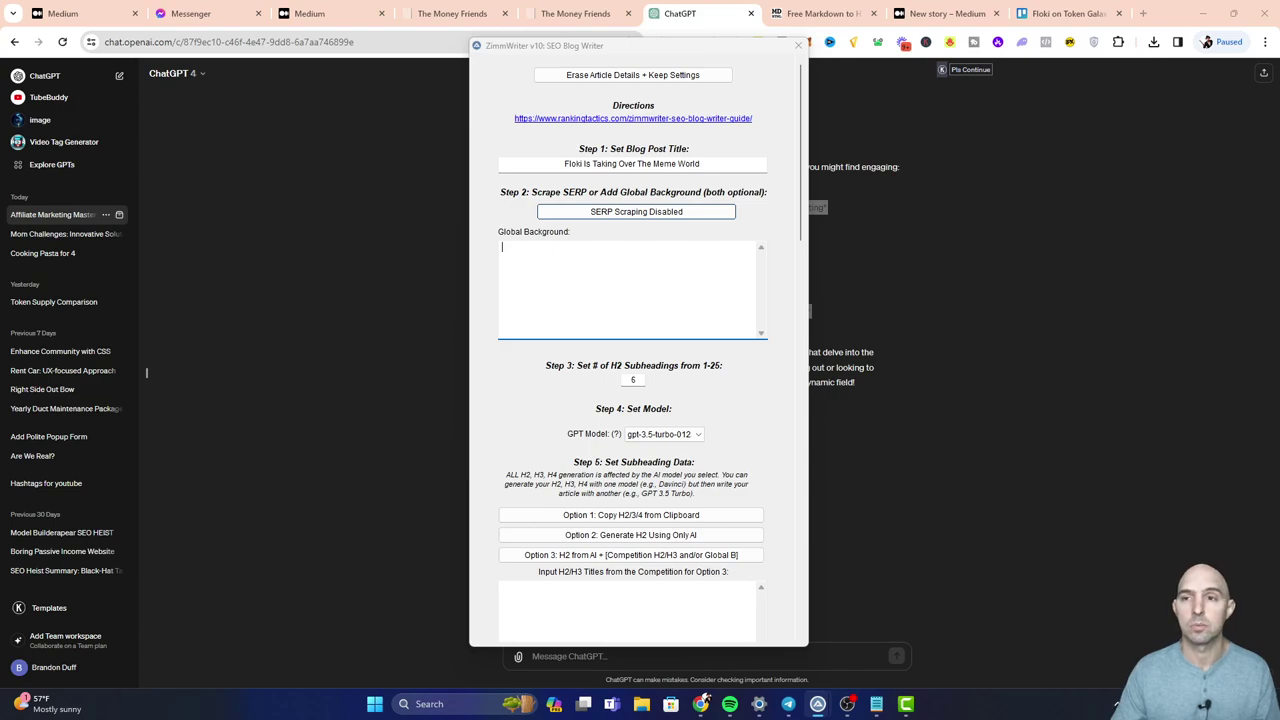
Step: Open the Floki Update 03.21.24 brief from the Trello Floki card and read through it
{"action": "left_click", "coordinate": [855, 133]}
{"action": "key", "text": "ctrl+9"}
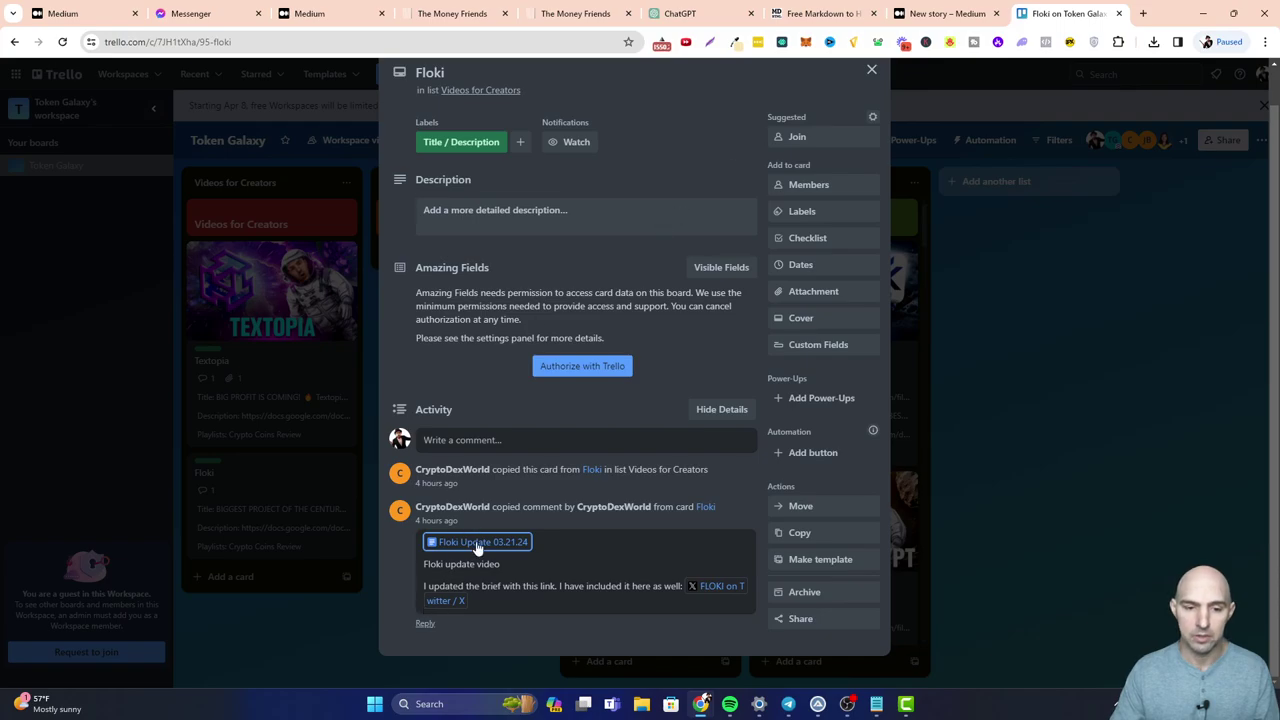
{"action": "left_click", "coordinate": [478, 545]}
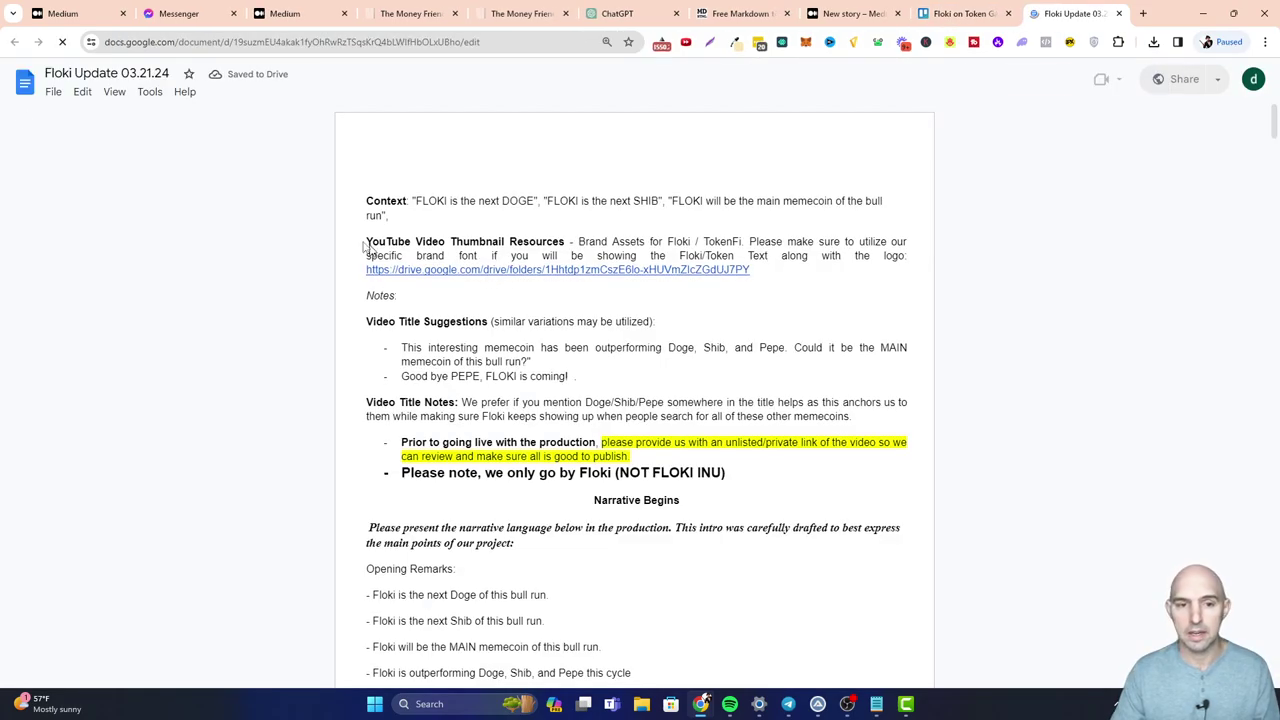
{"action": "scroll", "coordinate": [450, 330], "scroll_direction": "down", "scroll_amount": 4}
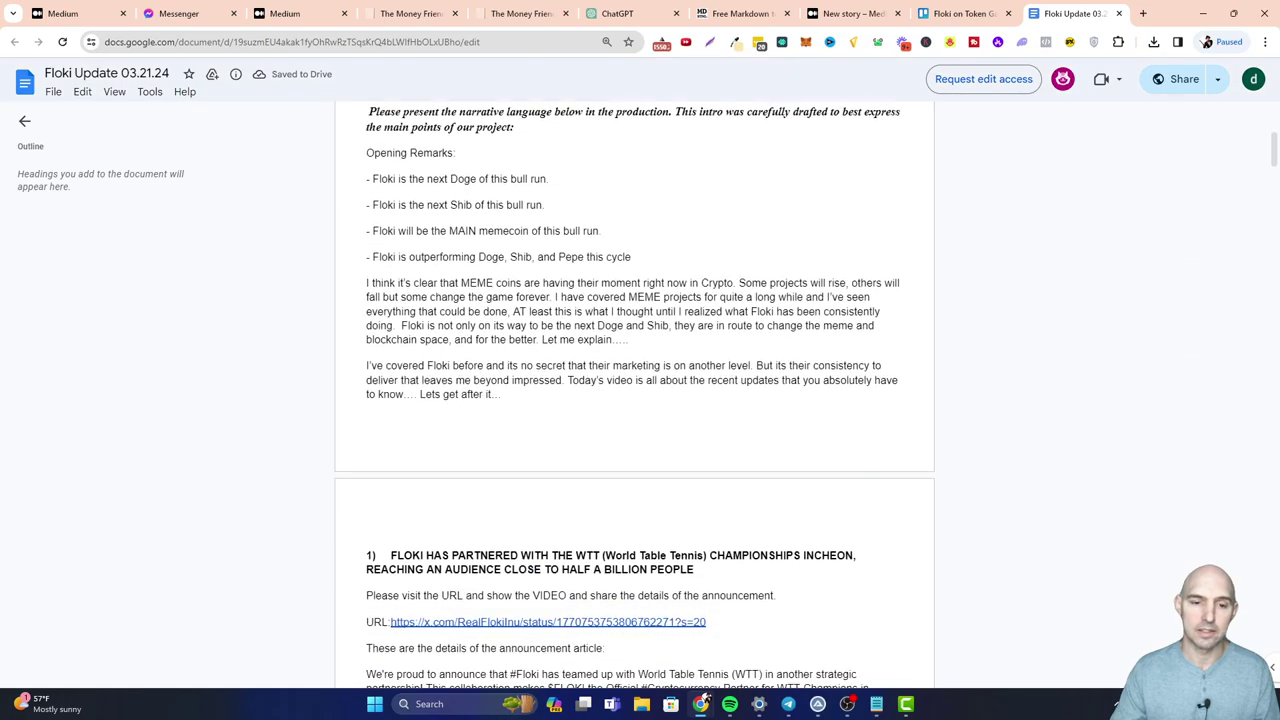
{"action": "scroll", "coordinate": [450, 330], "scroll_direction": "down", "scroll_amount": 2}
{"action": "scroll", "coordinate": [450, 330], "scroll_direction": "down", "scroll_amount": 2}
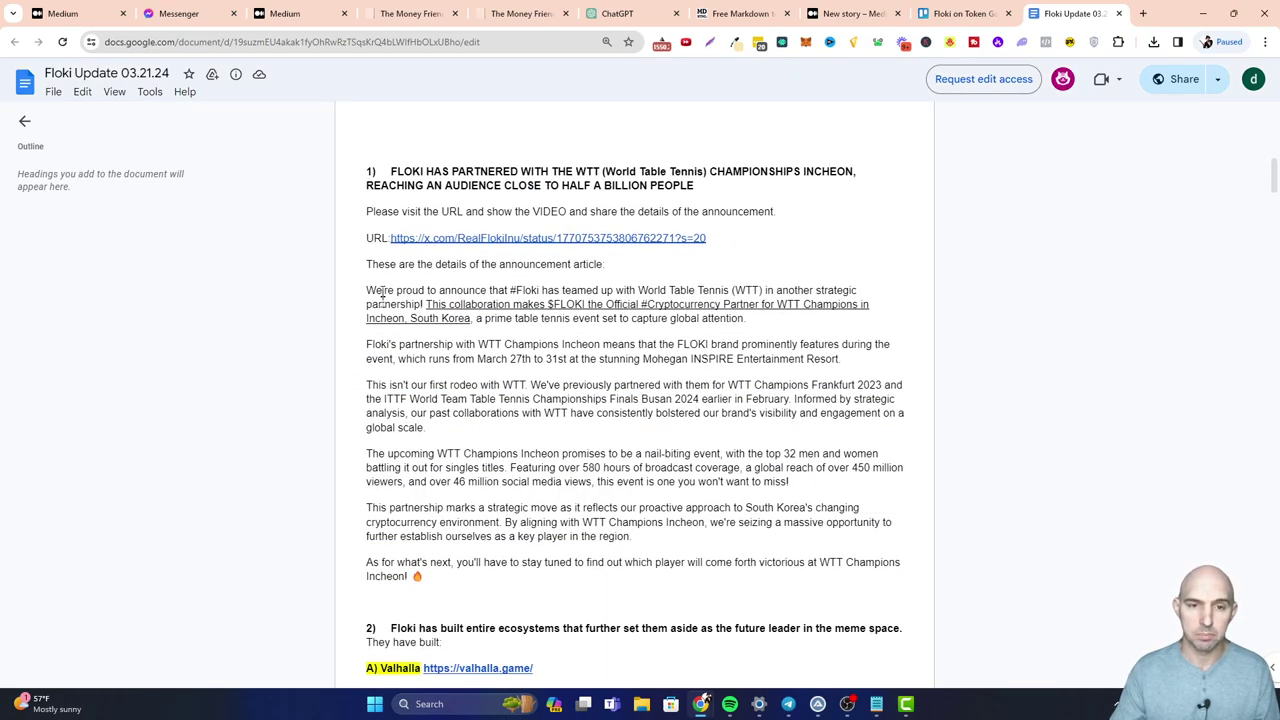
{"action": "scroll", "coordinate": [430, 365], "scroll_direction": "down", "scroll_amount": 3}
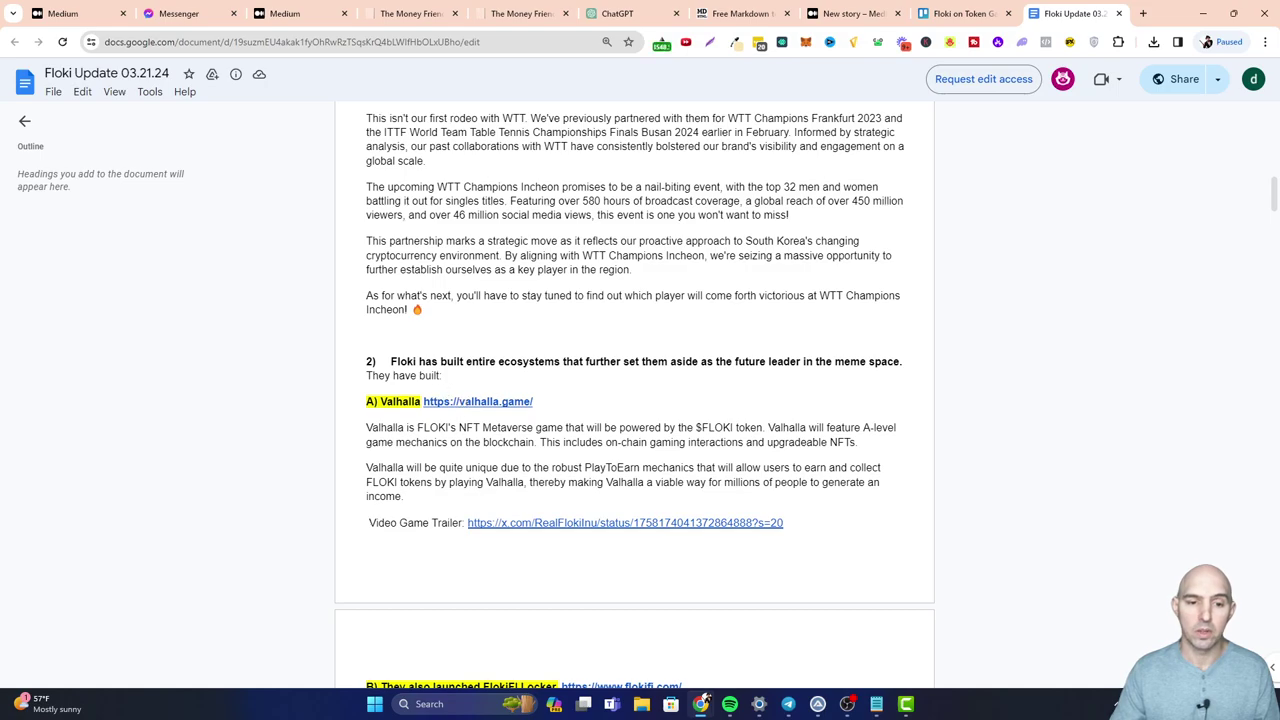
{"action": "scroll", "coordinate": [527, 398], "scroll_direction": "down", "scroll_amount": 3}
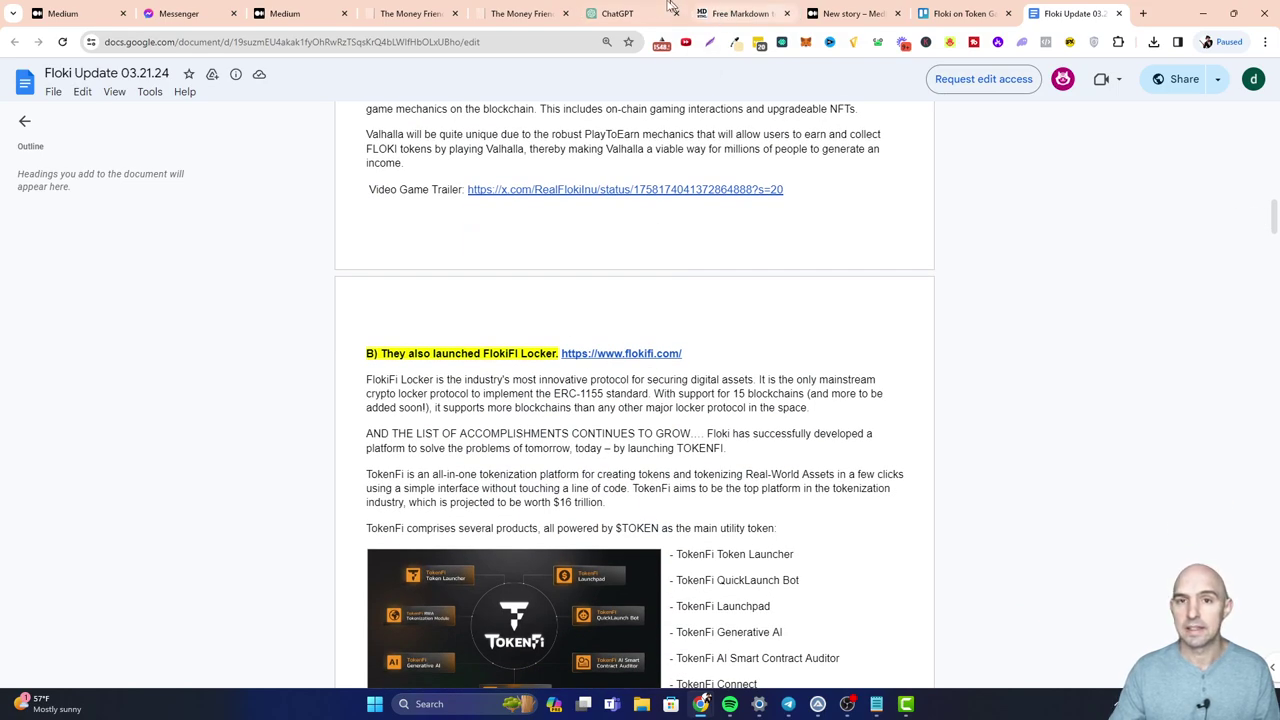
{"action": "mouse_move", "coordinate": [817, 704]}
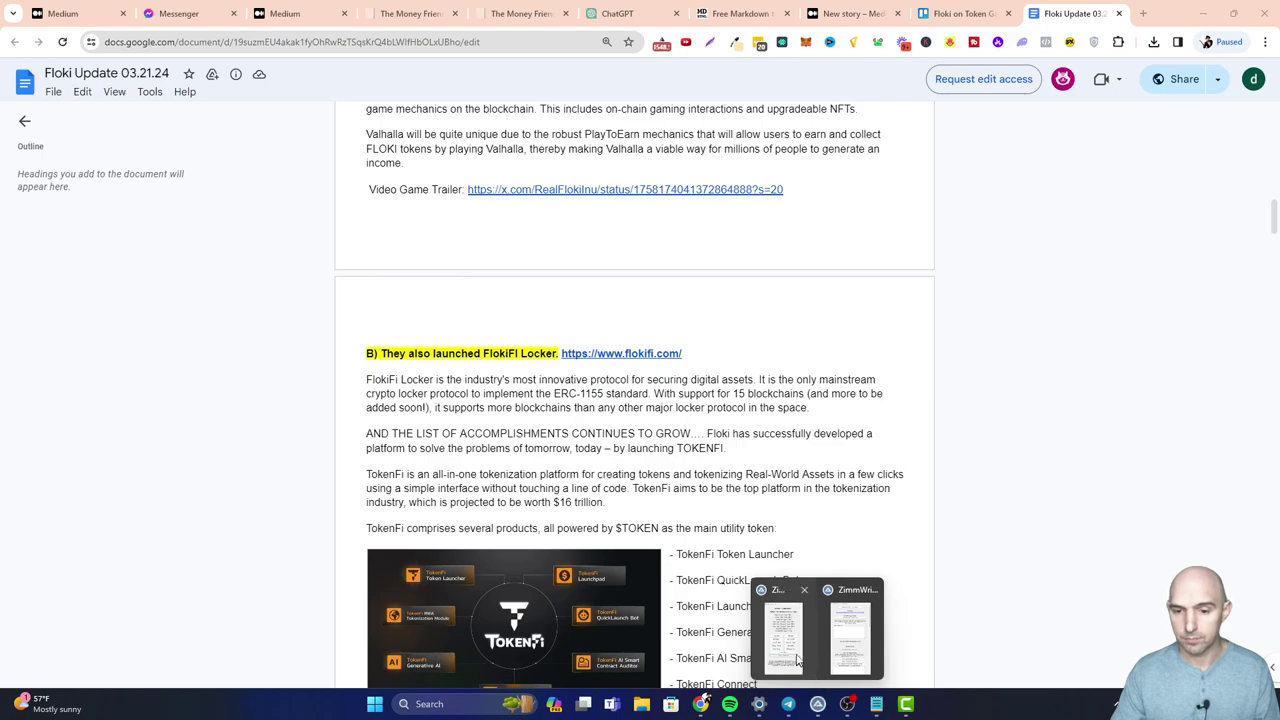
Step: Bring ZimmWriter's SEO Blog Writer back in front of the document
{"action": "left_click", "coordinate": [797, 660]}
{"action": "left_click", "coordinate": [855, 635]}
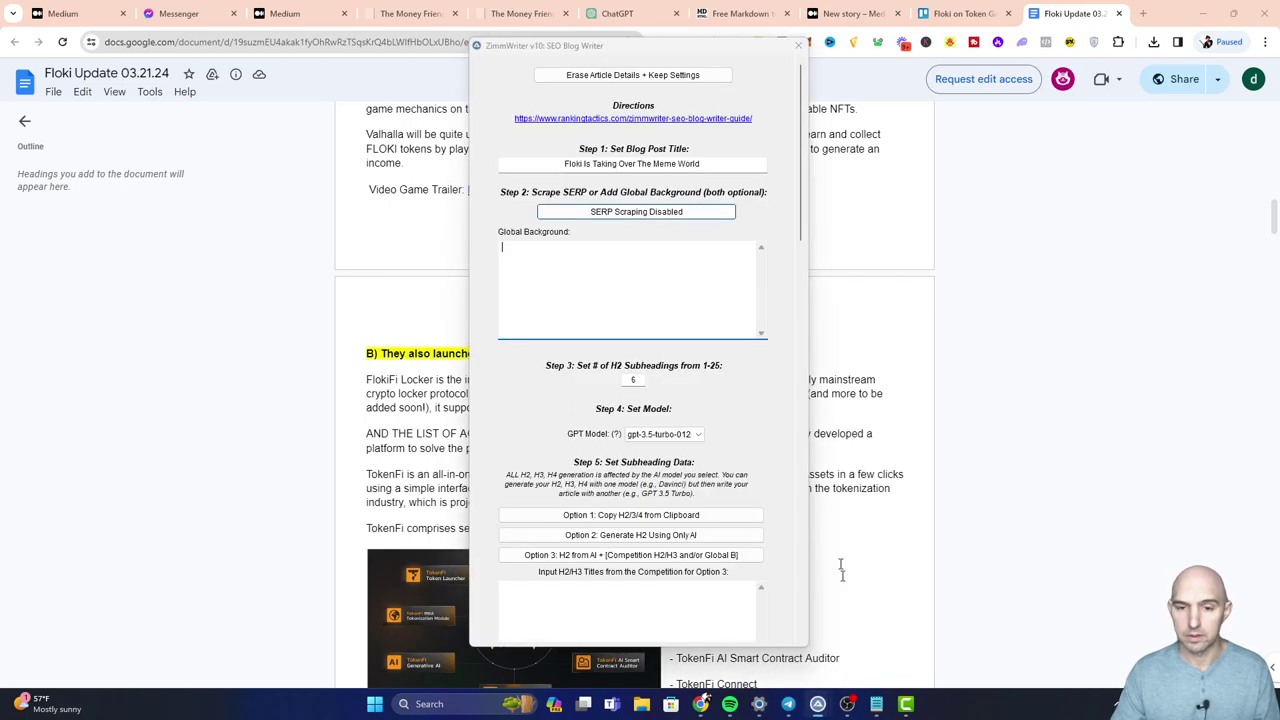
{"action": "scroll", "coordinate": [683, 370], "scroll_direction": "down", "scroll_amount": 3}
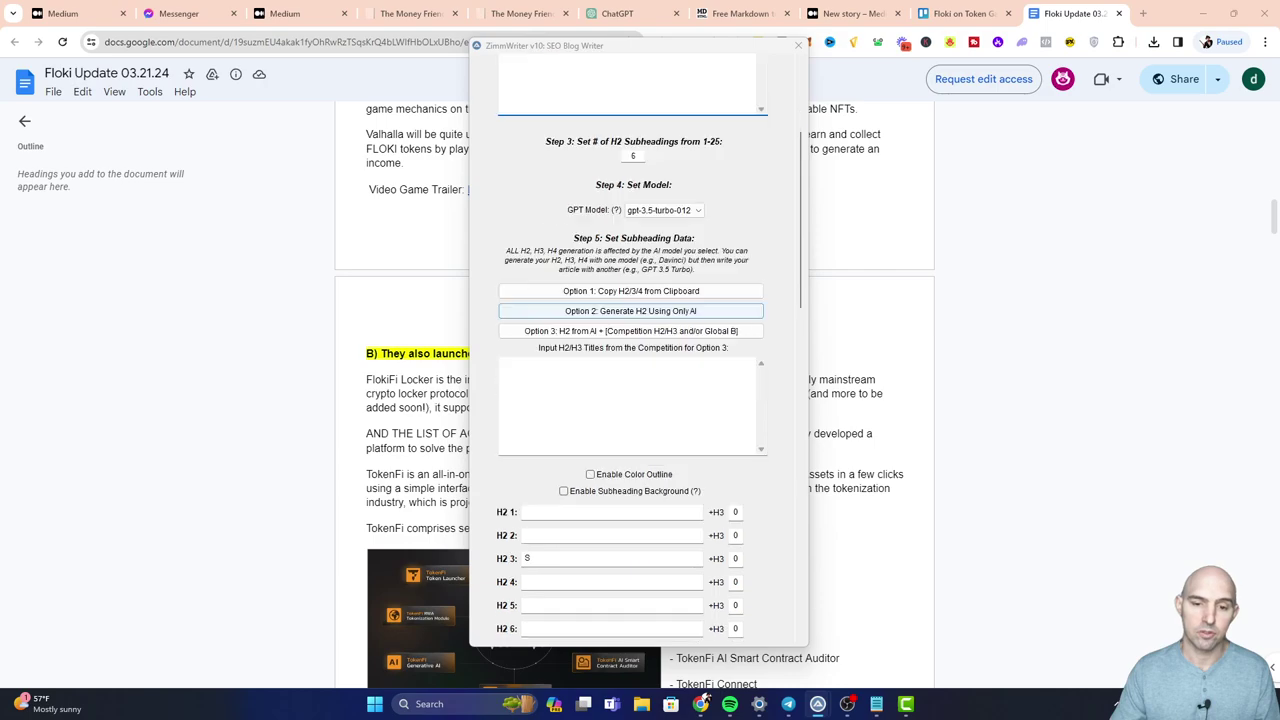
{"action": "scroll", "coordinate": [384, 380], "scroll_direction": "up", "scroll_amount": 1}
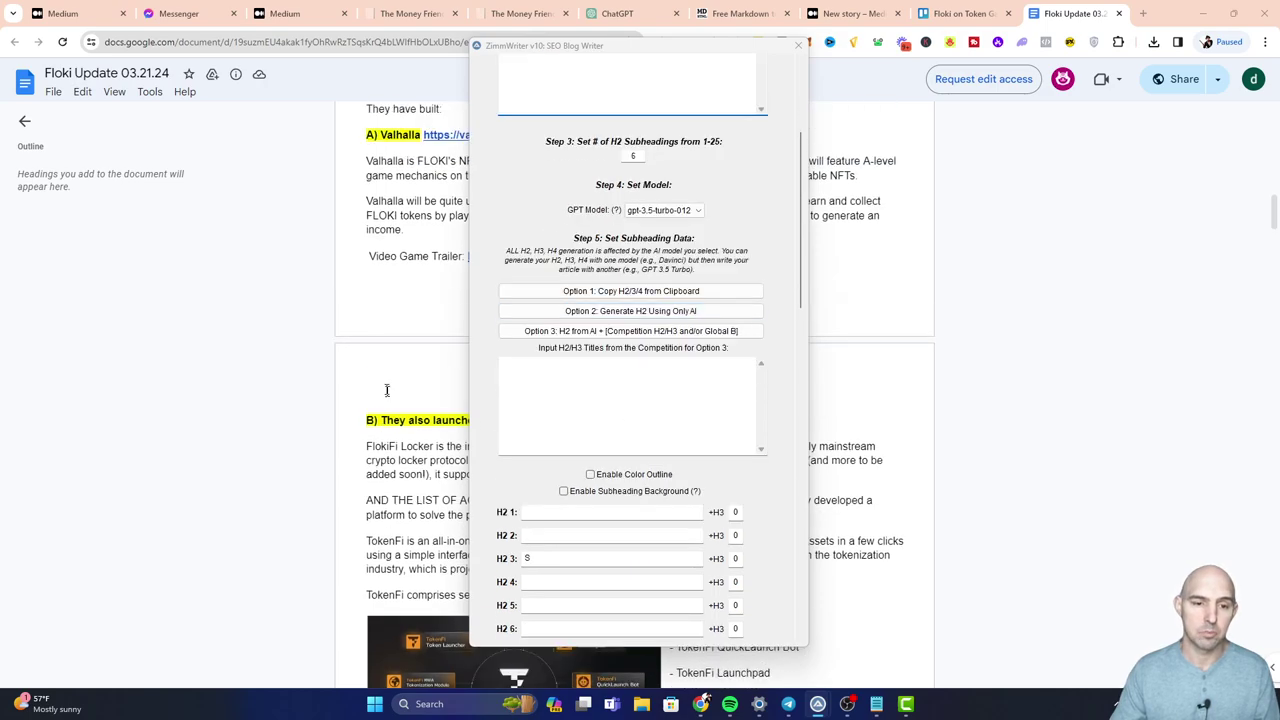
{"action": "scroll", "coordinate": [450, 500], "scroll_direction": "up", "scroll_amount": 1}
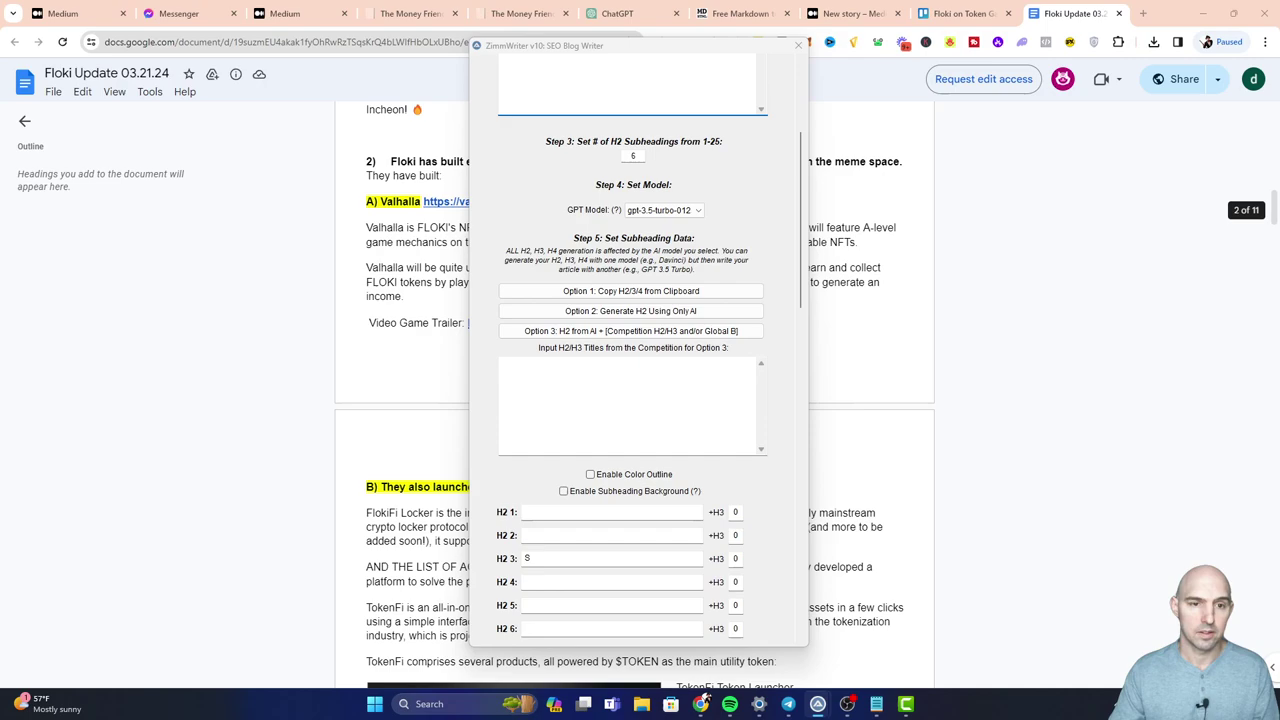
Step: Switch on Nuke AI Words in Step 6 of the SEO Blog Writer
{"action": "scroll", "coordinate": [410, 420], "scroll_direction": "down", "scroll_amount": 3}
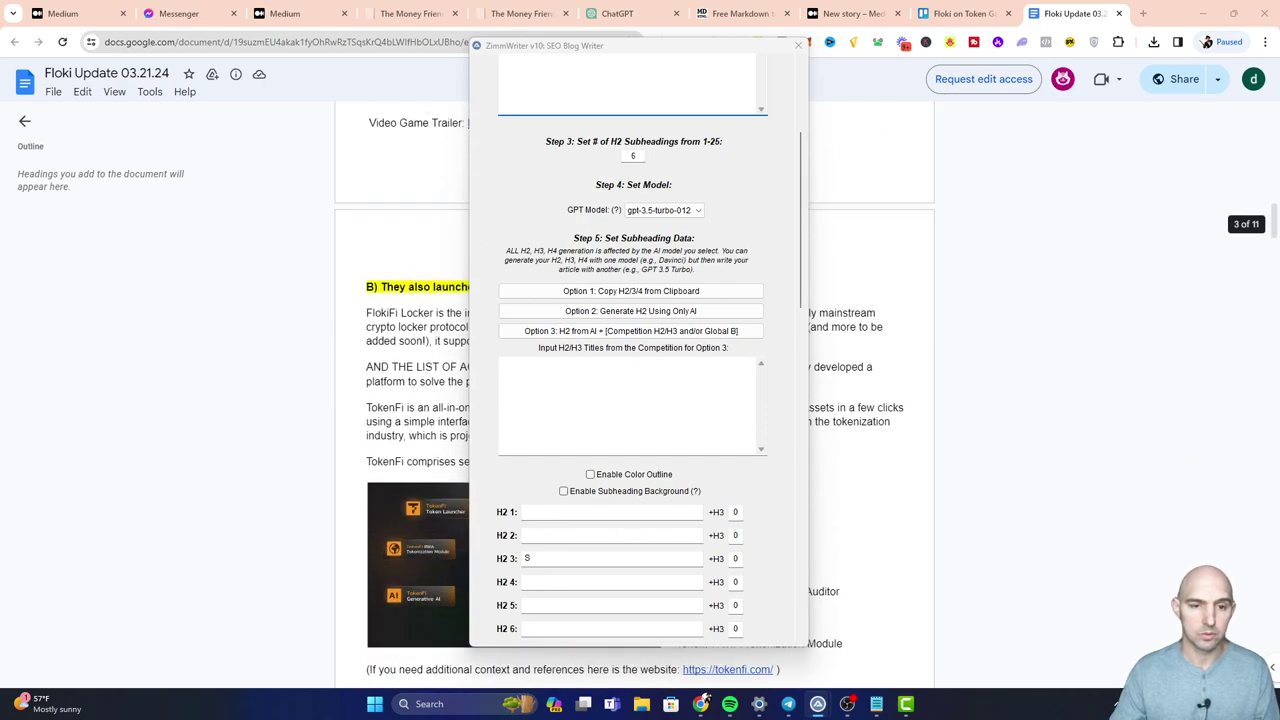
{"action": "scroll", "coordinate": [421, 484], "scroll_direction": "down", "scroll_amount": 4}
{"action": "scroll", "coordinate": [421, 484], "scroll_direction": "down", "scroll_amount": 4}
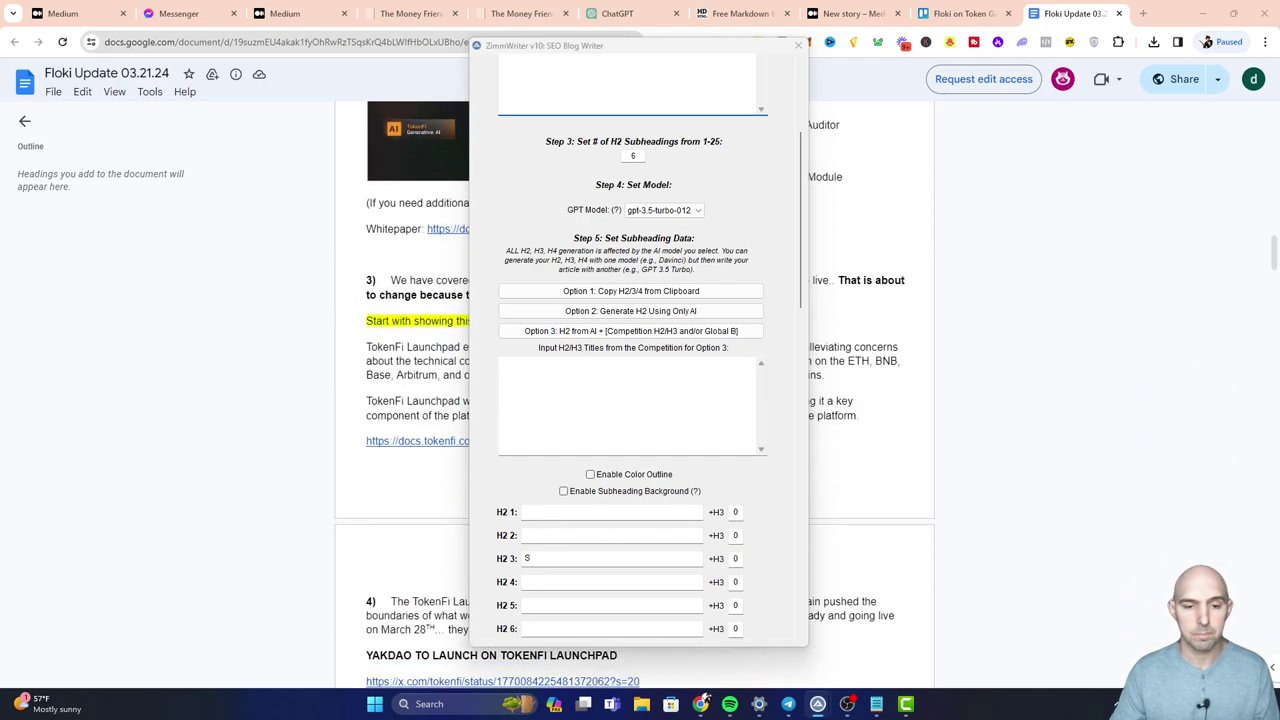
{"action": "scroll", "coordinate": [421, 484], "scroll_direction": "down", "scroll_amount": 1}
{"action": "scroll", "coordinate": [421, 484], "scroll_direction": "down", "scroll_amount": 3}
{"action": "scroll", "coordinate": [421, 484], "scroll_direction": "down", "scroll_amount": 1}
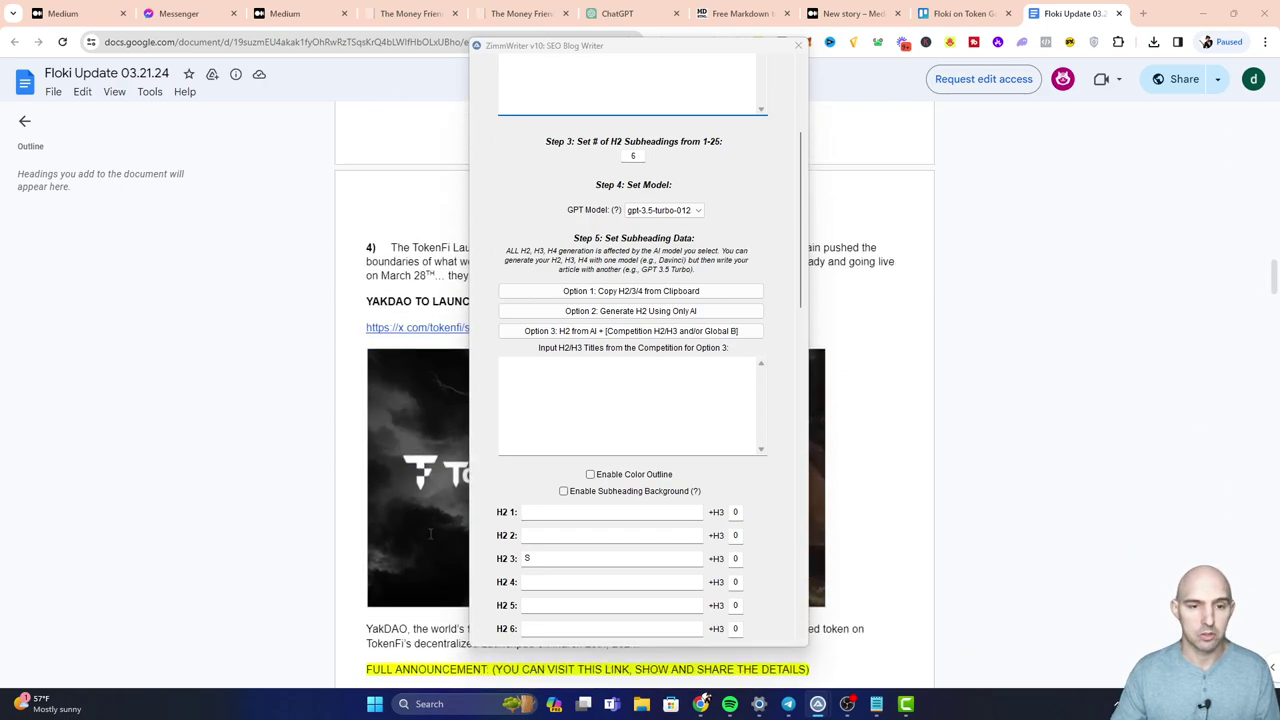
{"action": "scroll", "coordinate": [450, 480], "scroll_direction": "down", "scroll_amount": 6}
{"action": "scroll", "coordinate": [540, 512], "scroll_direction": "down", "scroll_amount": 4}
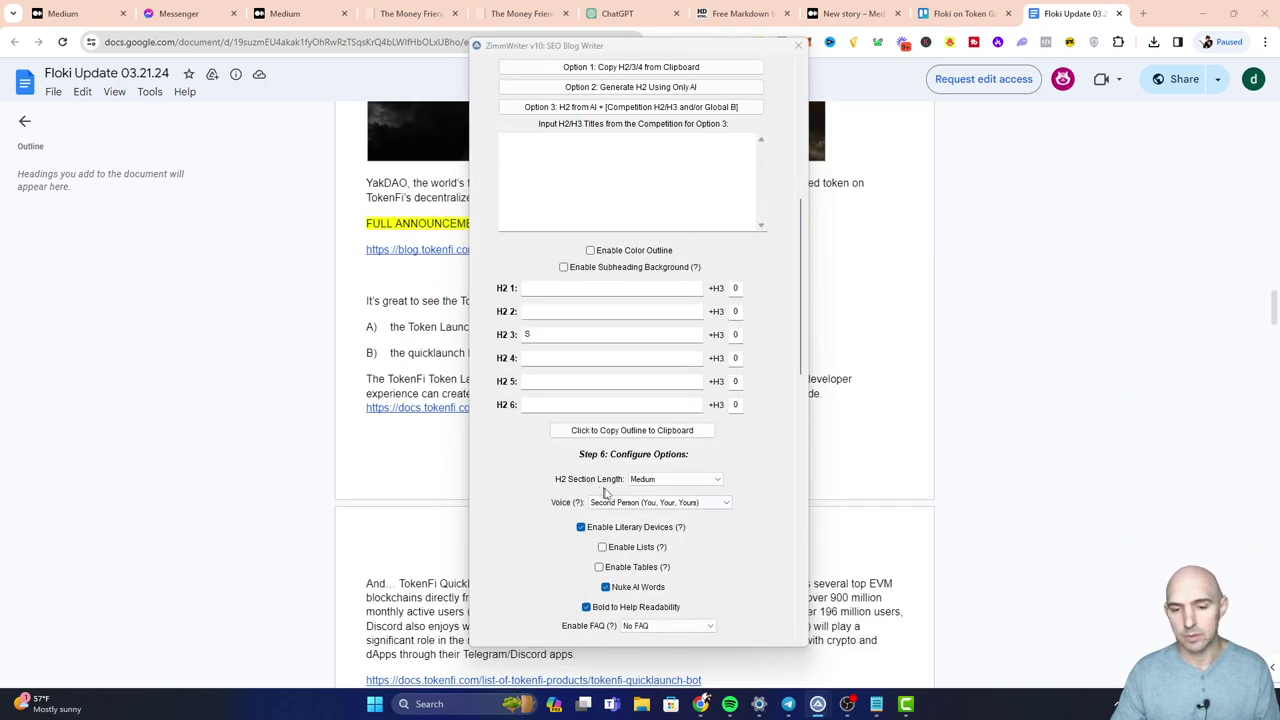
{"action": "scroll", "coordinate": [630, 505], "scroll_direction": "down", "scroll_amount": 5}
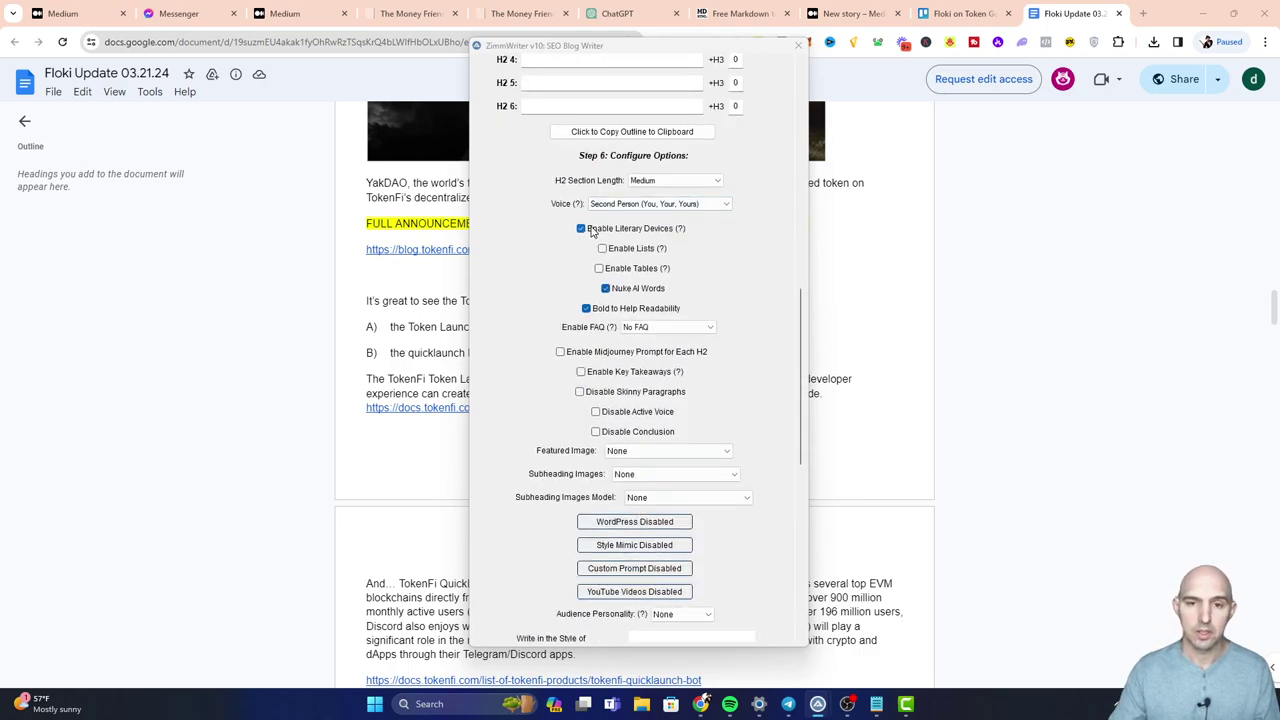
{"action": "left_click", "coordinate": [605, 288]}
Step: Enable Style Mimic with a saved writing style loaded
{"action": "scroll", "coordinate": [637, 470], "scroll_direction": "down", "scroll_amount": 4}
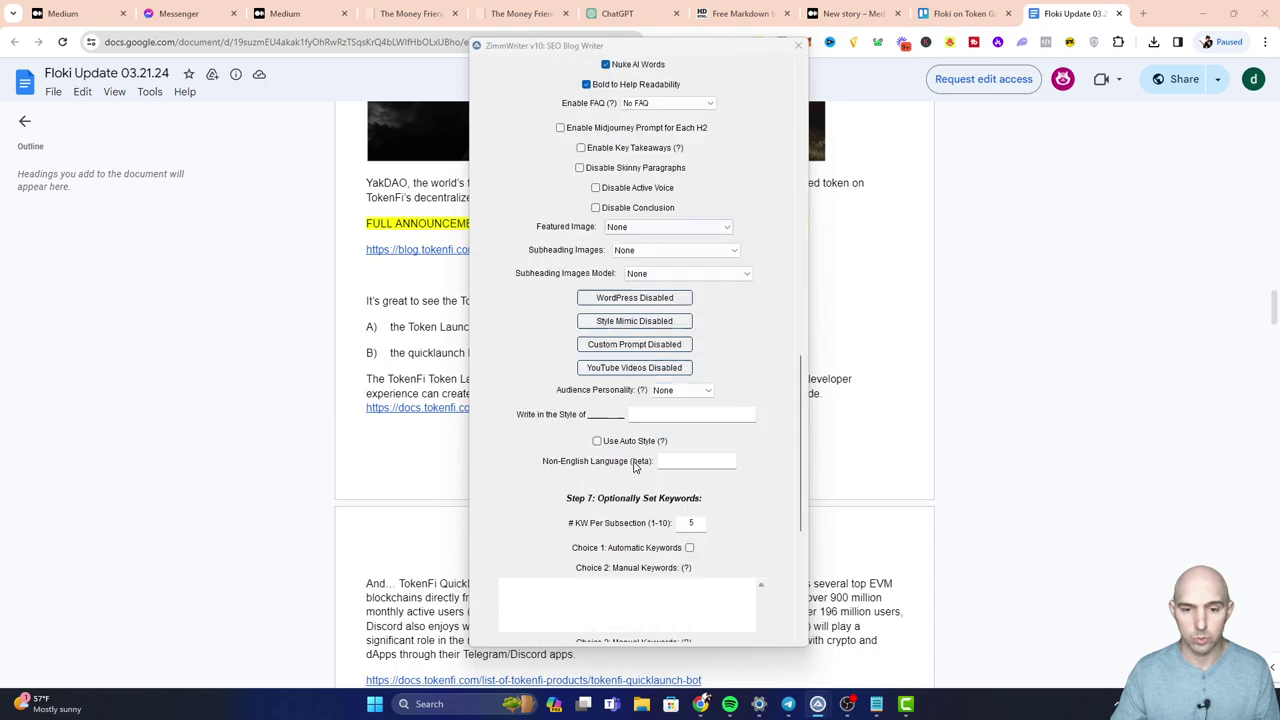
{"action": "left_click", "coordinate": [648, 321]}
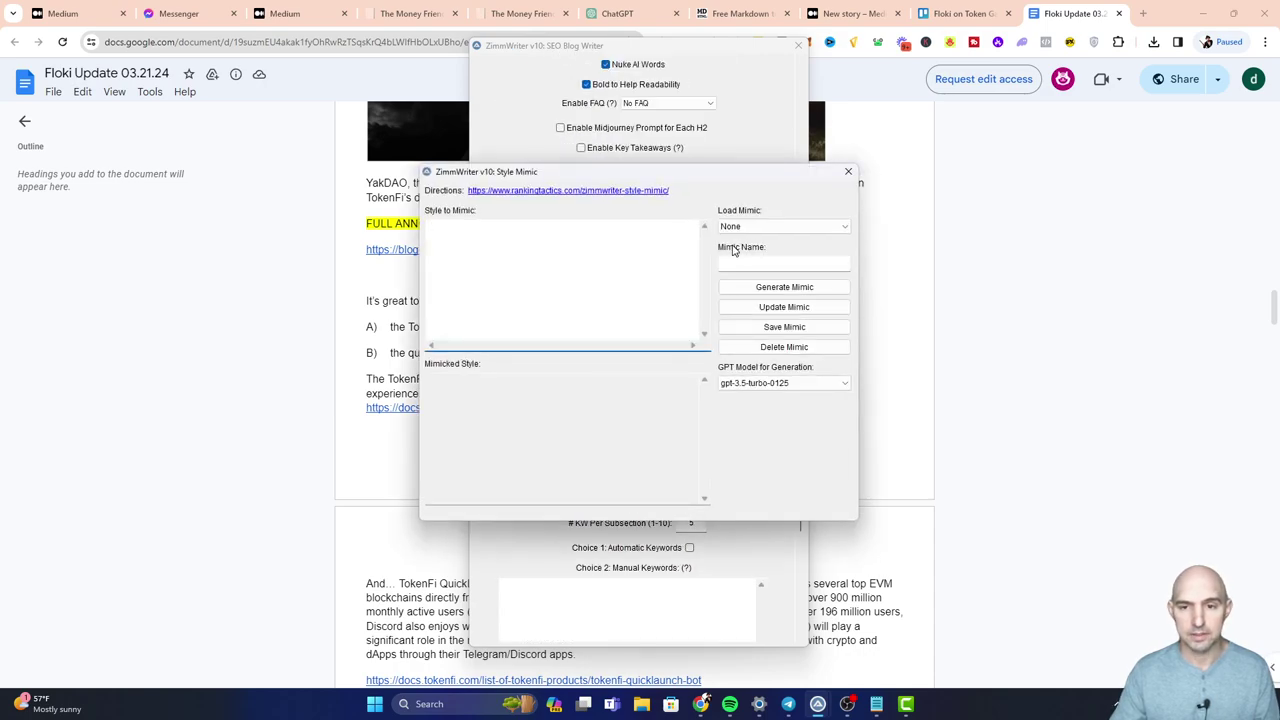
{"action": "left_click", "coordinate": [756, 228]}
{"action": "left_click", "coordinate": [848, 171]}
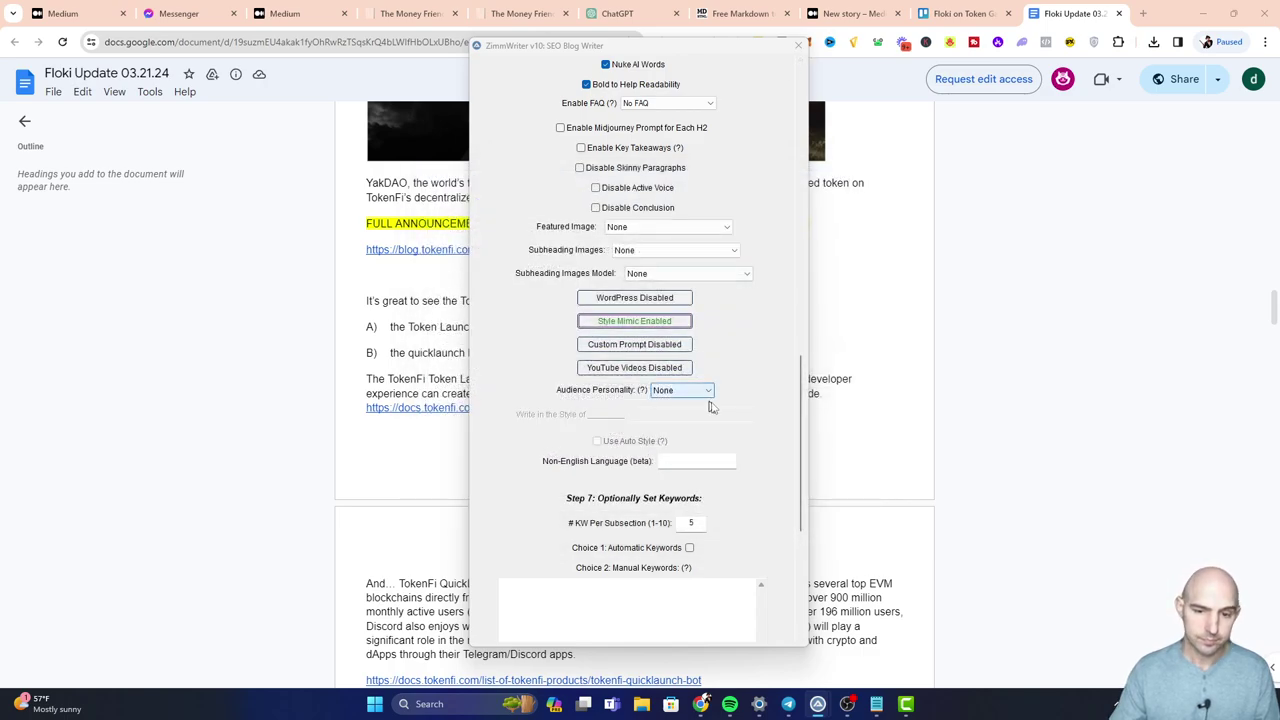
{"action": "scroll", "coordinate": [769, 432], "scroll_direction": "down", "scroll_amount": 4}
{"action": "scroll", "coordinate": [660, 466], "scroll_direction": "up", "scroll_amount": 1}
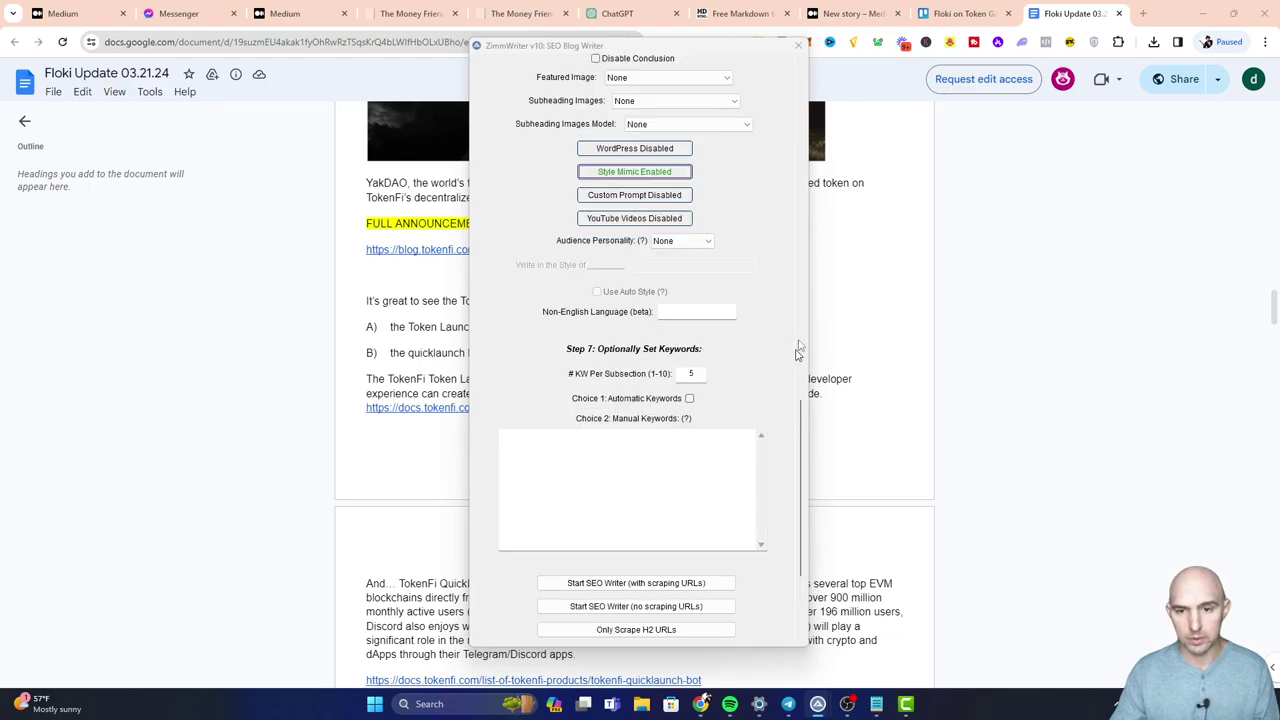
{"action": "scroll", "coordinate": [798, 340], "scroll_direction": "up", "scroll_amount": 10}
{"action": "scroll", "coordinate": [797, 310], "scroll_direction": "up", "scroll_amount": 10}
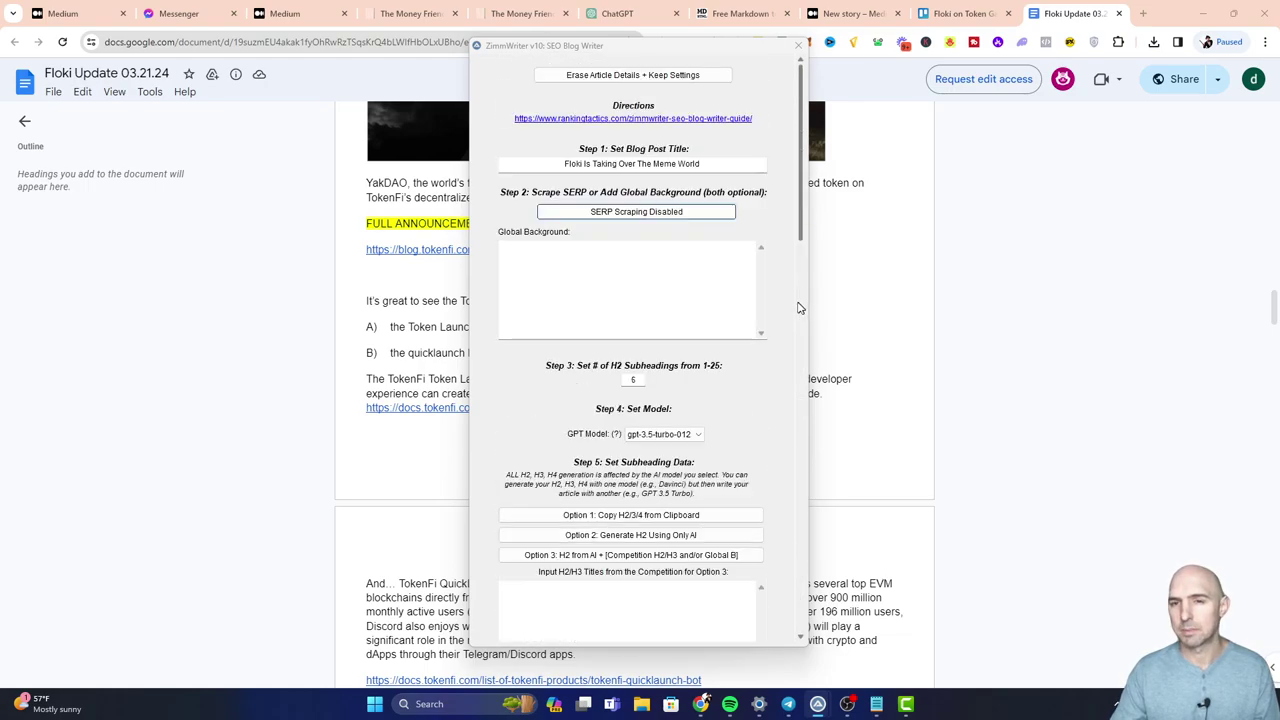
Step: Replace the SEO Blog Writer with the Penny Arcade tool and open File Explorer
{"action": "left_click", "coordinate": [800, 46]}
{"action": "left_click", "coordinate": [688, 350]}
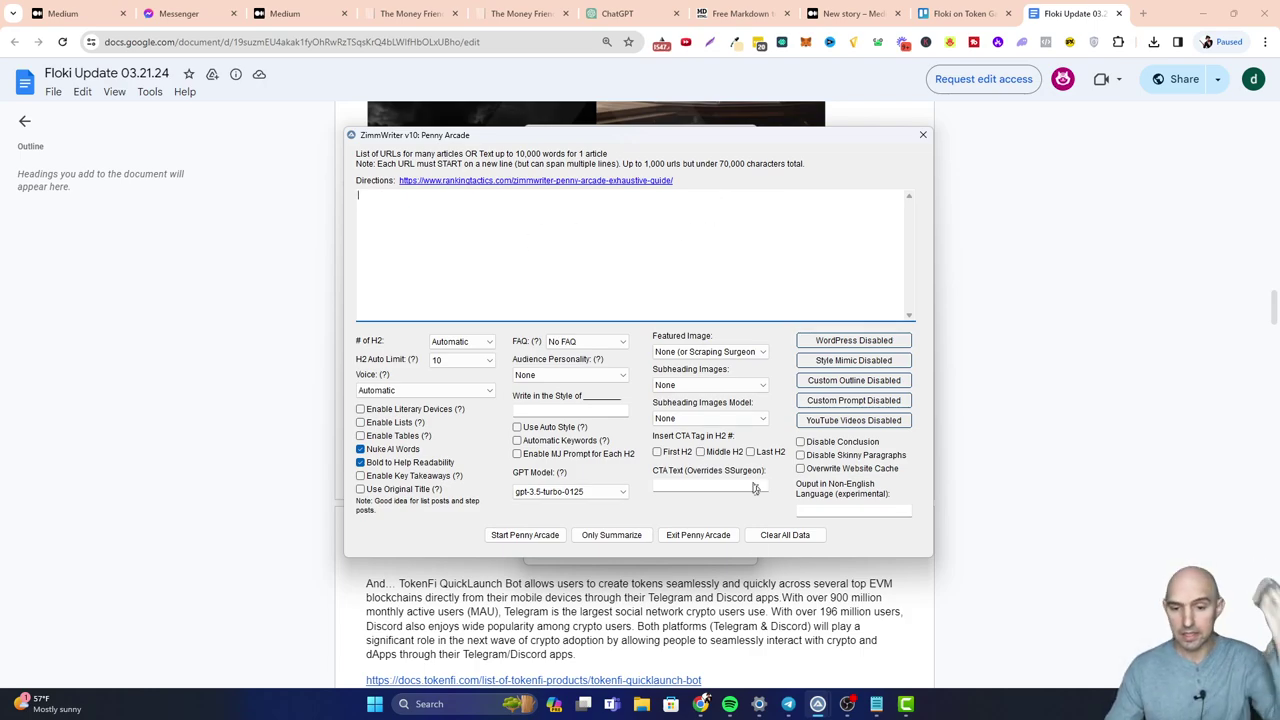
{"action": "left_click", "coordinate": [643, 714]}
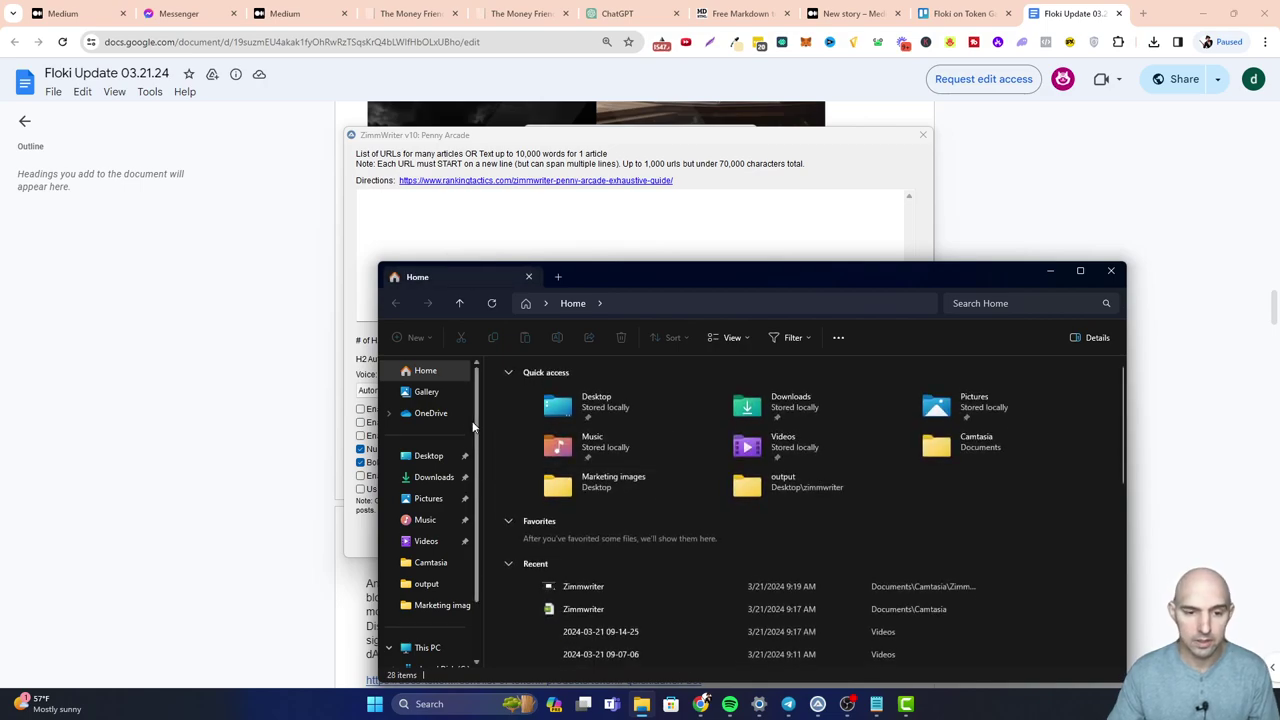
Step: Review the four generated articles in the zimmwriter output folder, then close Explorer
{"action": "left_click", "coordinate": [438, 584]}
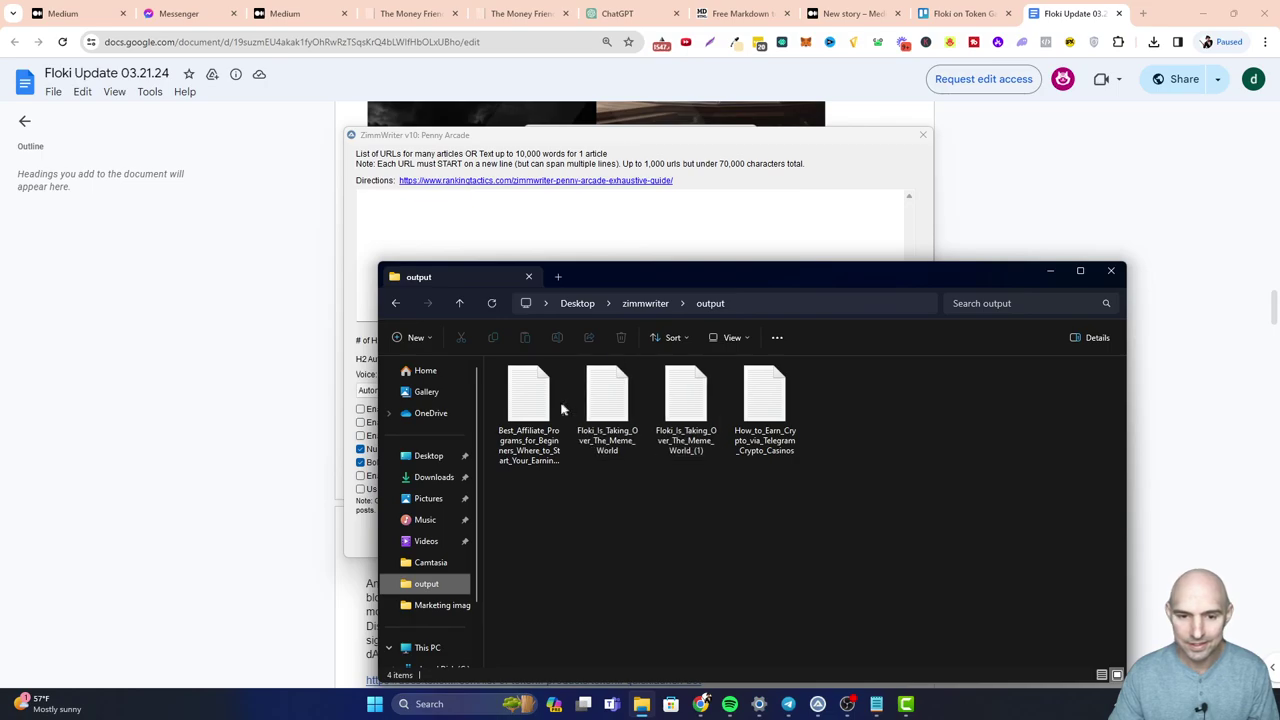
{"action": "left_click", "coordinate": [1110, 272]}
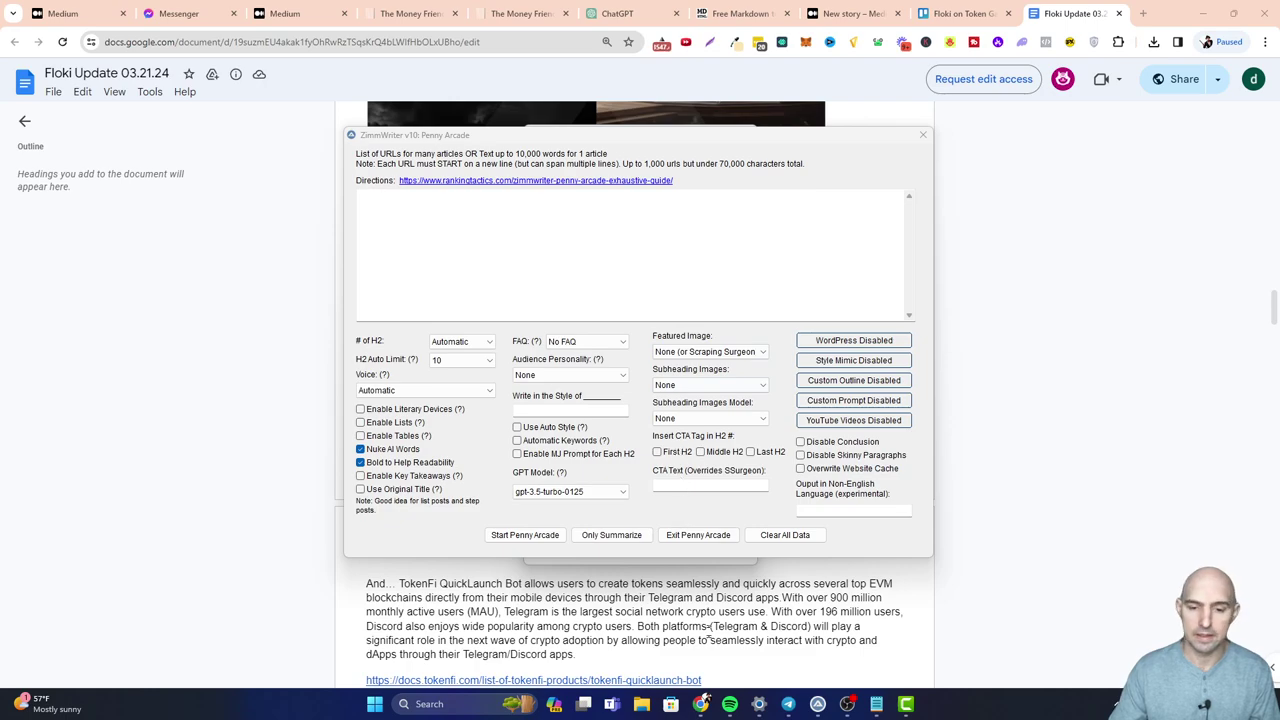
{"action": "mouse_move", "coordinate": [700, 704]}
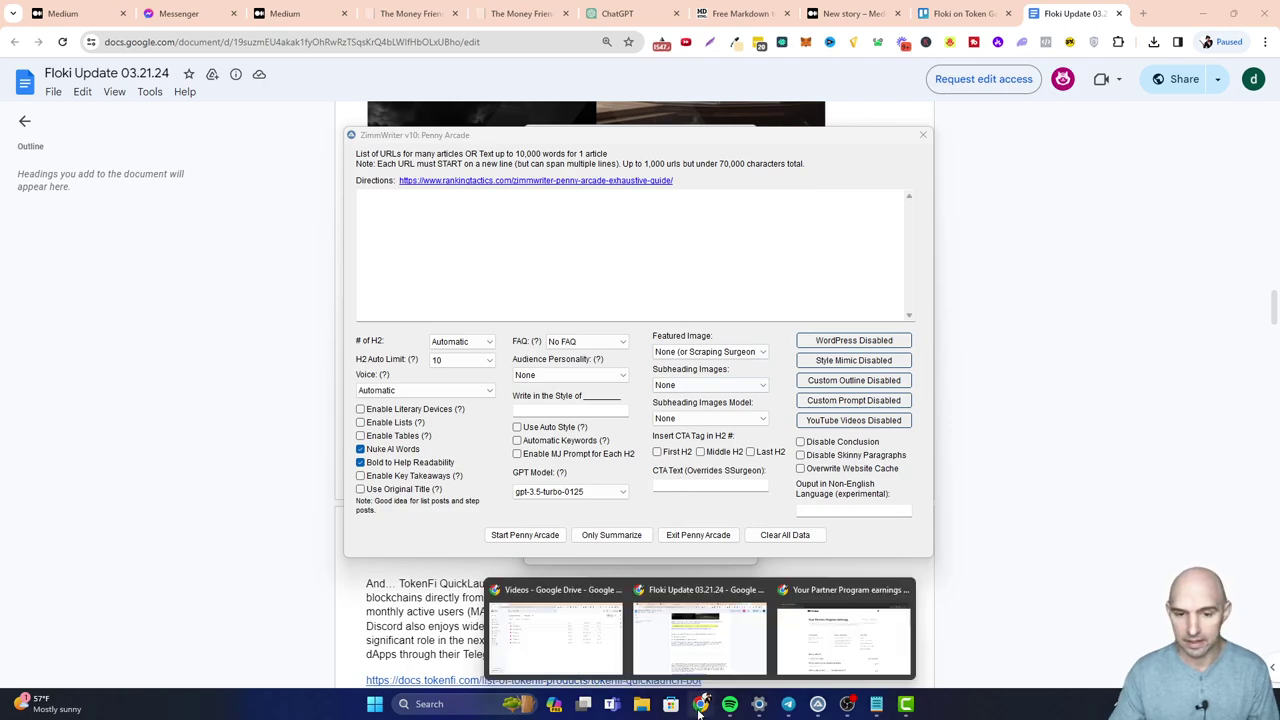
{"action": "mouse_move", "coordinate": [843, 640]}
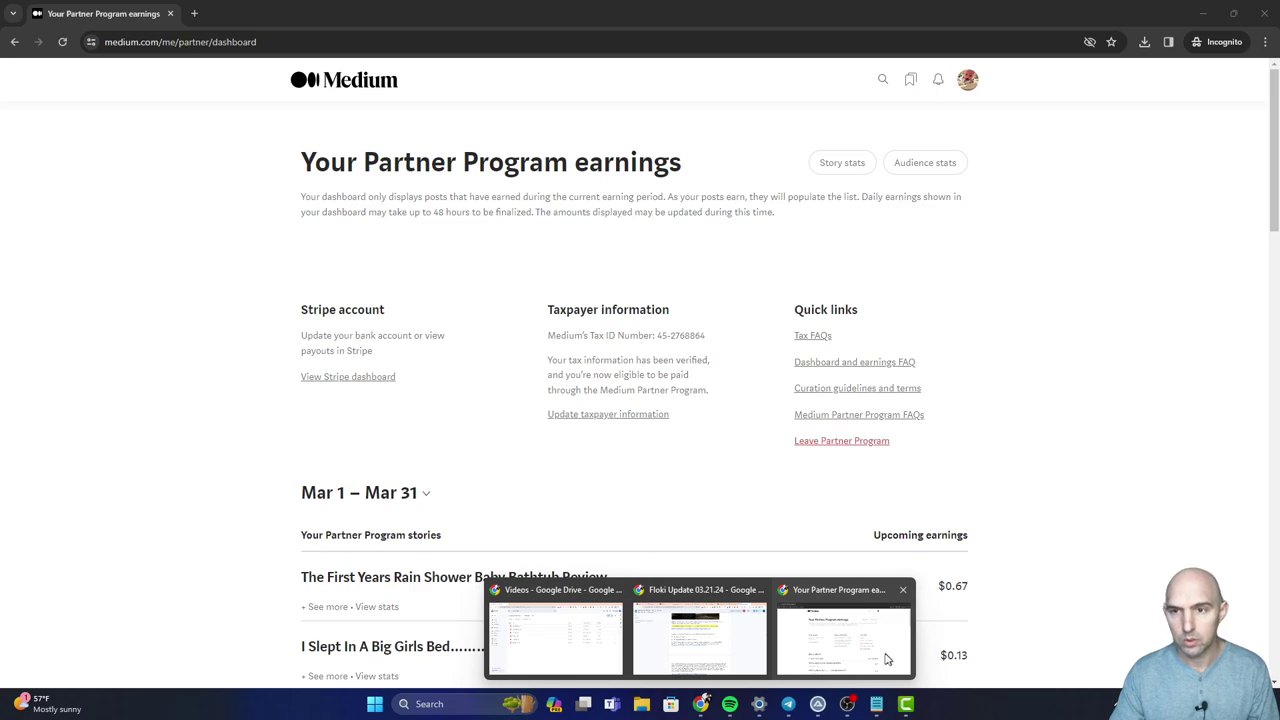
Step: Open the Medium stats page for the Rain Shower Baby Bathtub review story
{"action": "left_click", "coordinate": [885, 658]}
{"action": "left_click", "coordinate": [970, 86]}
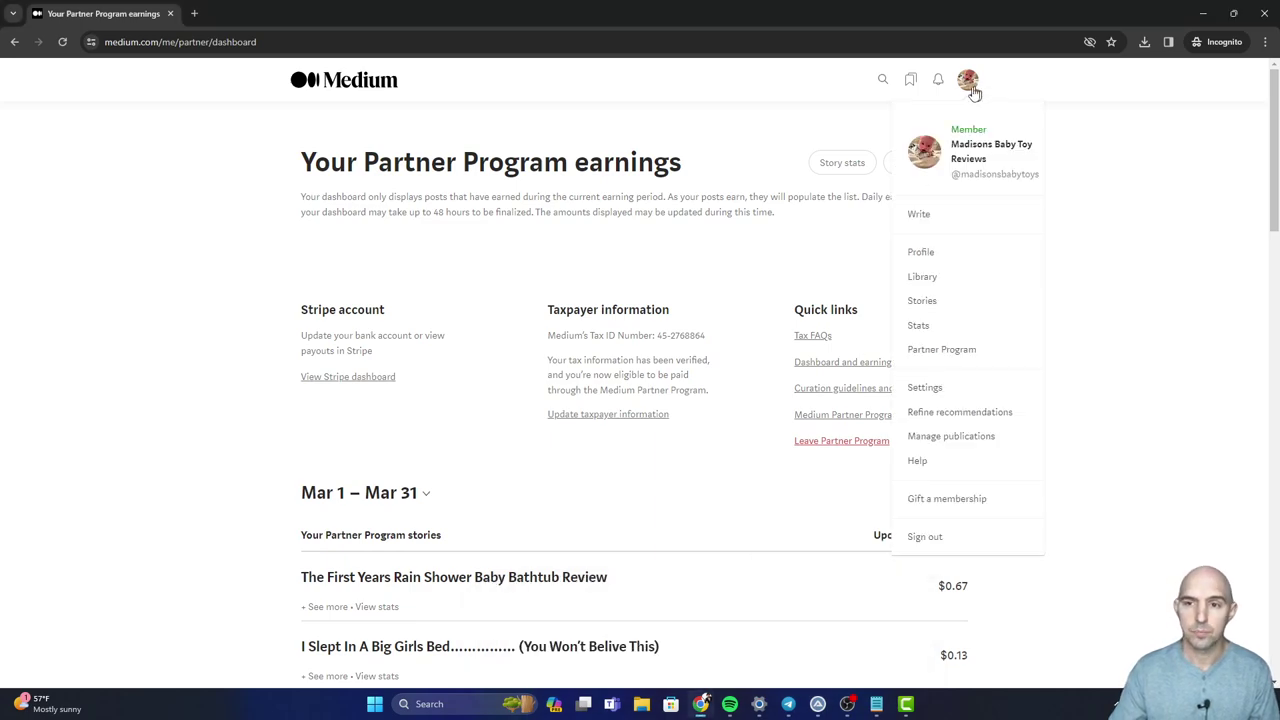
{"action": "scroll", "coordinate": [632, 375], "scroll_direction": "down", "scroll_amount": 2}
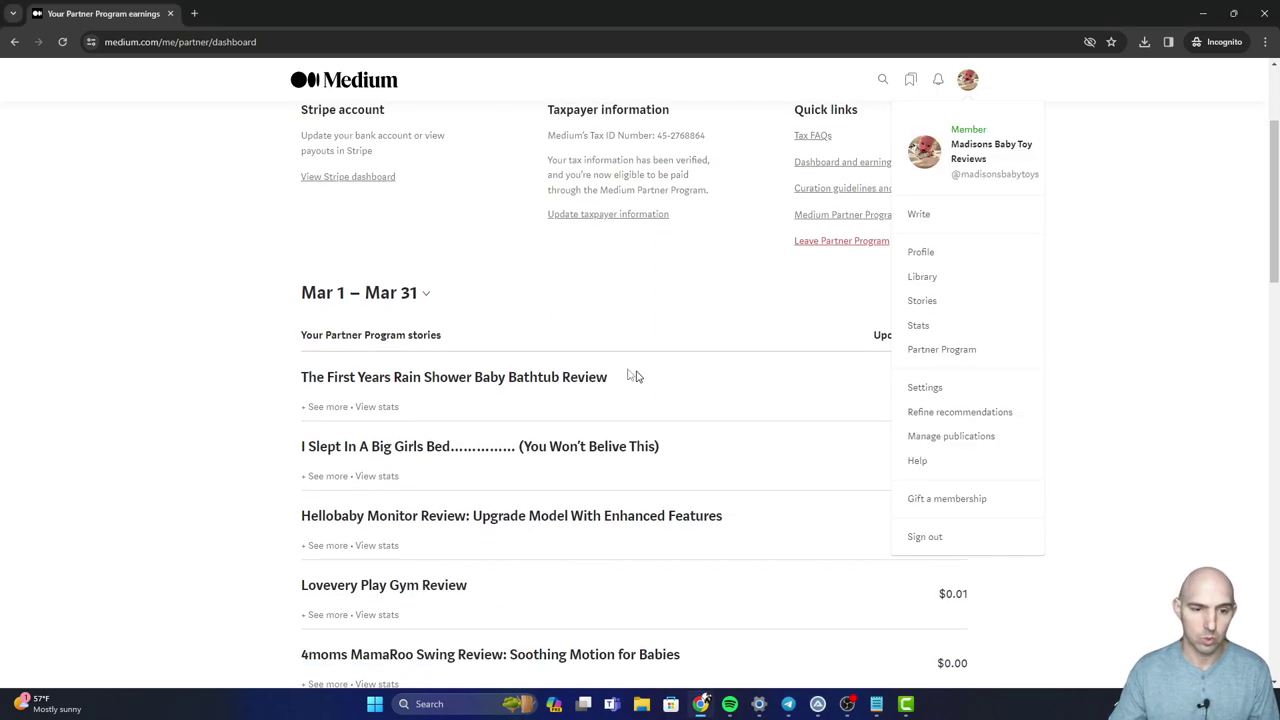
{"action": "left_click", "coordinate": [428, 377]}
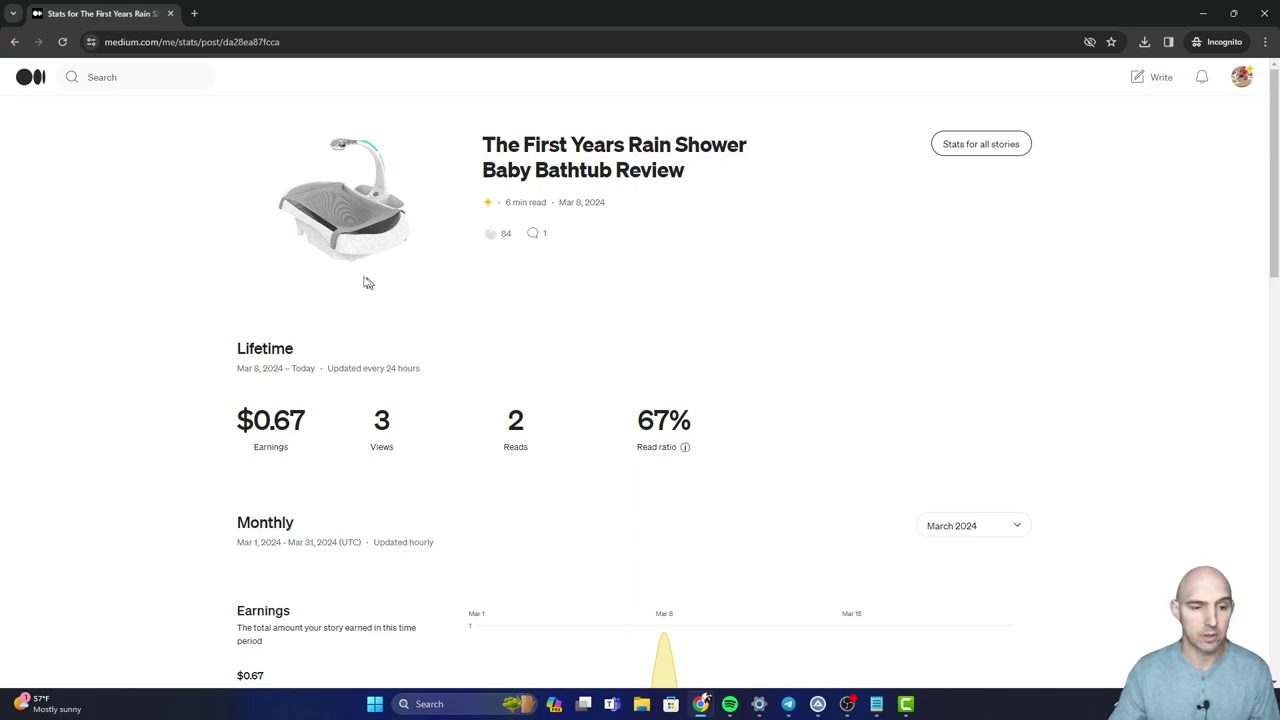
{"action": "scroll", "coordinate": [671, 471], "scroll_direction": "down", "scroll_amount": 3}
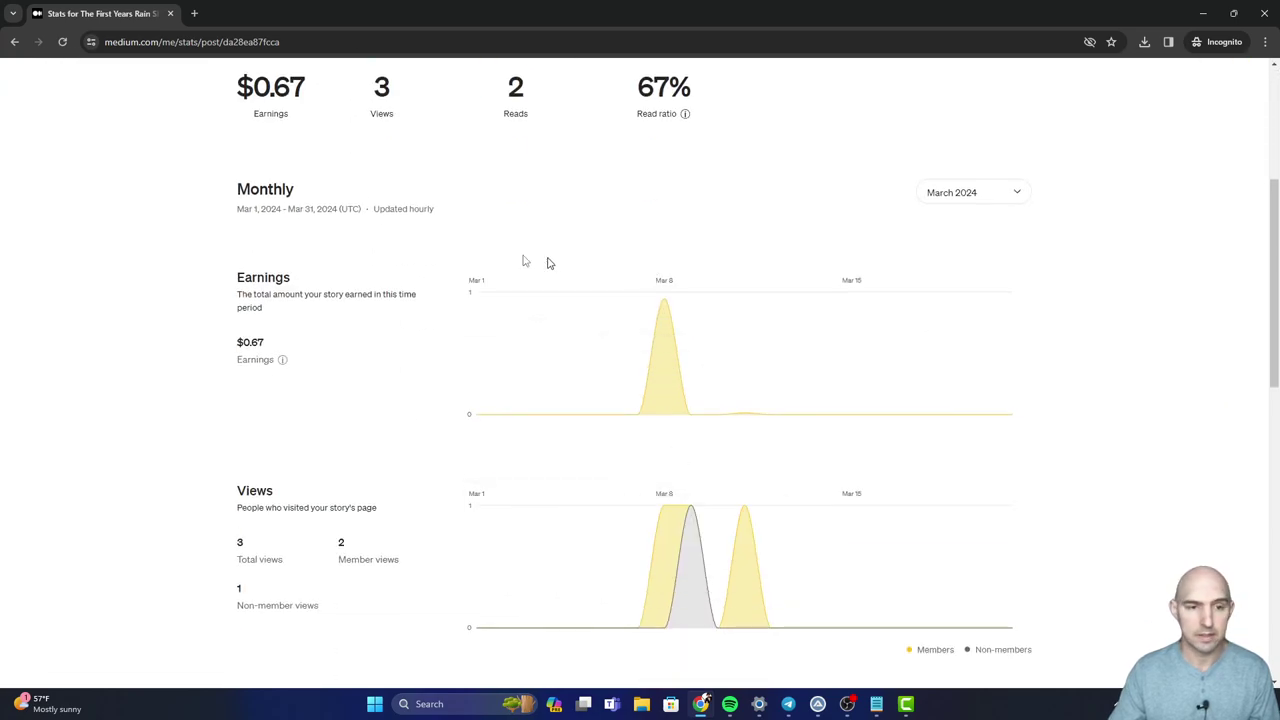
{"action": "scroll", "coordinate": [312, 165], "scroll_direction": "up", "scroll_amount": 3}
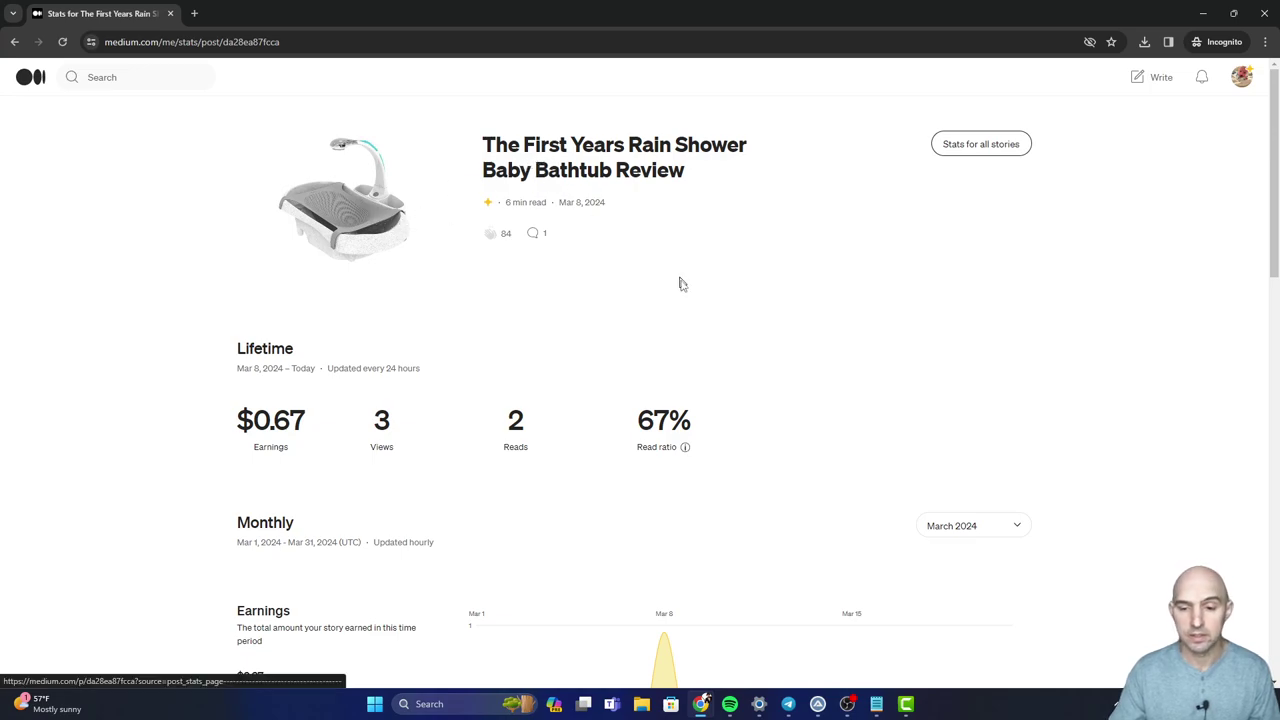
Step: Set the Penny Arcade audience personality to Caregiver
{"action": "left_click", "coordinate": [817, 704]}
{"action": "left_click", "coordinate": [815, 648]}
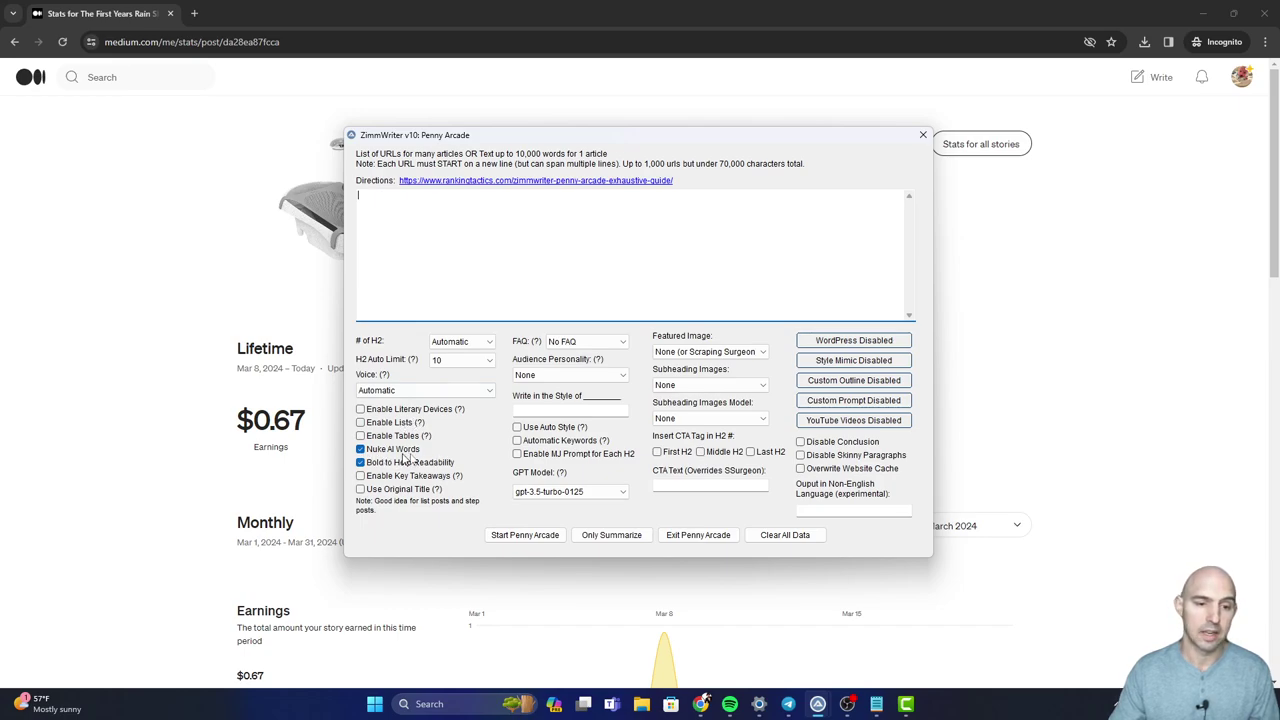
{"action": "left_click", "coordinate": [568, 375]}
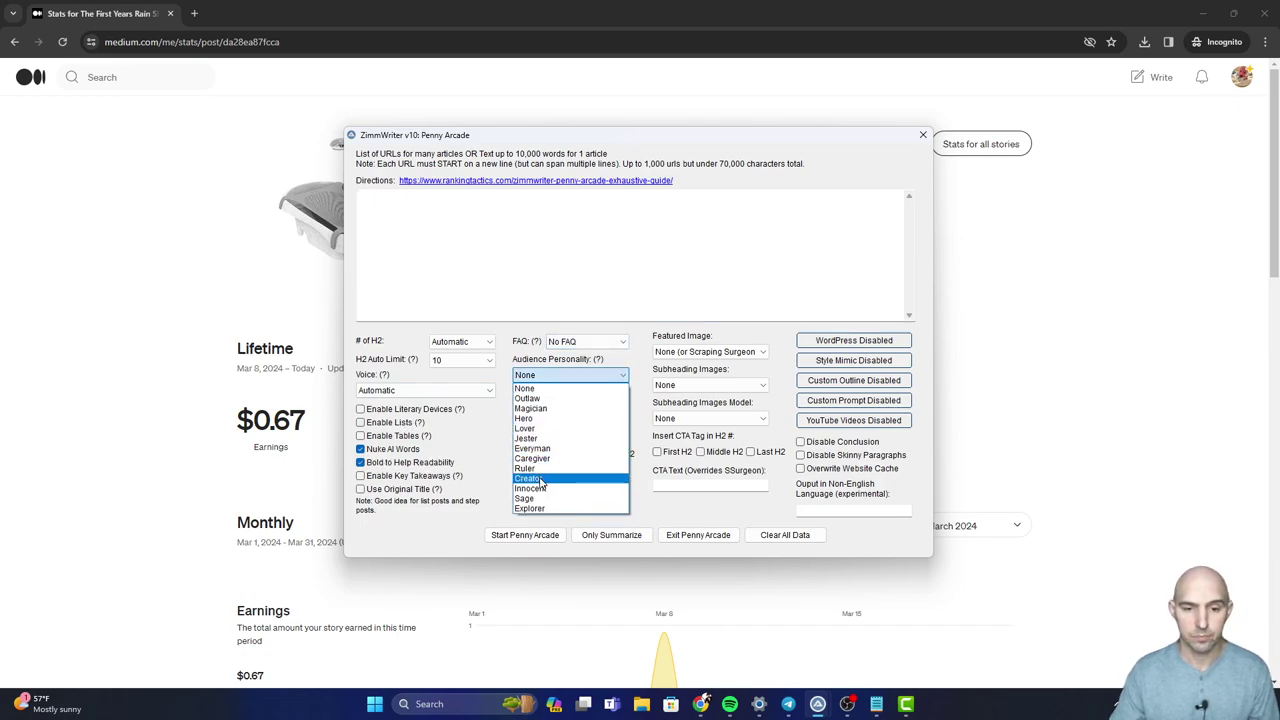
{"action": "left_click", "coordinate": [535, 458]}
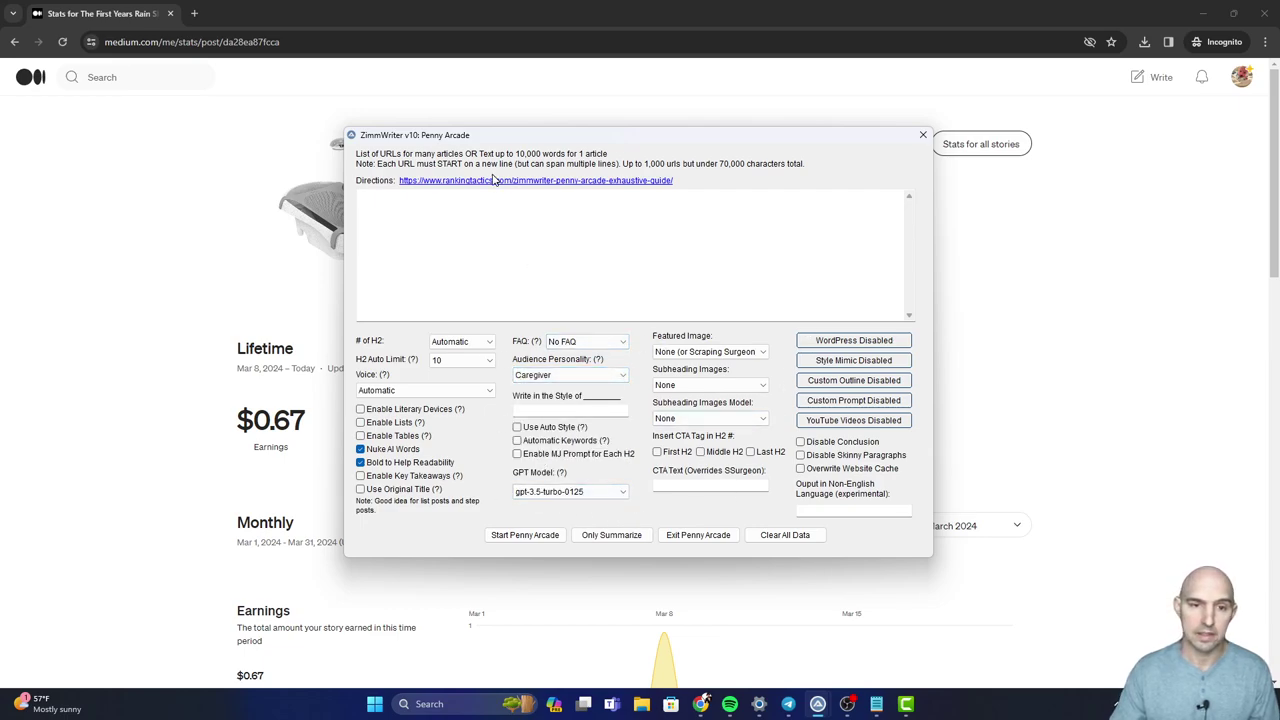
Step: Open the Rain Shower Baby Bathtub review article and read its opening sections
{"action": "left_click", "coordinate": [270, 228]}
{"action": "scroll", "coordinate": [500, 385], "scroll_direction": "down", "scroll_amount": 1}
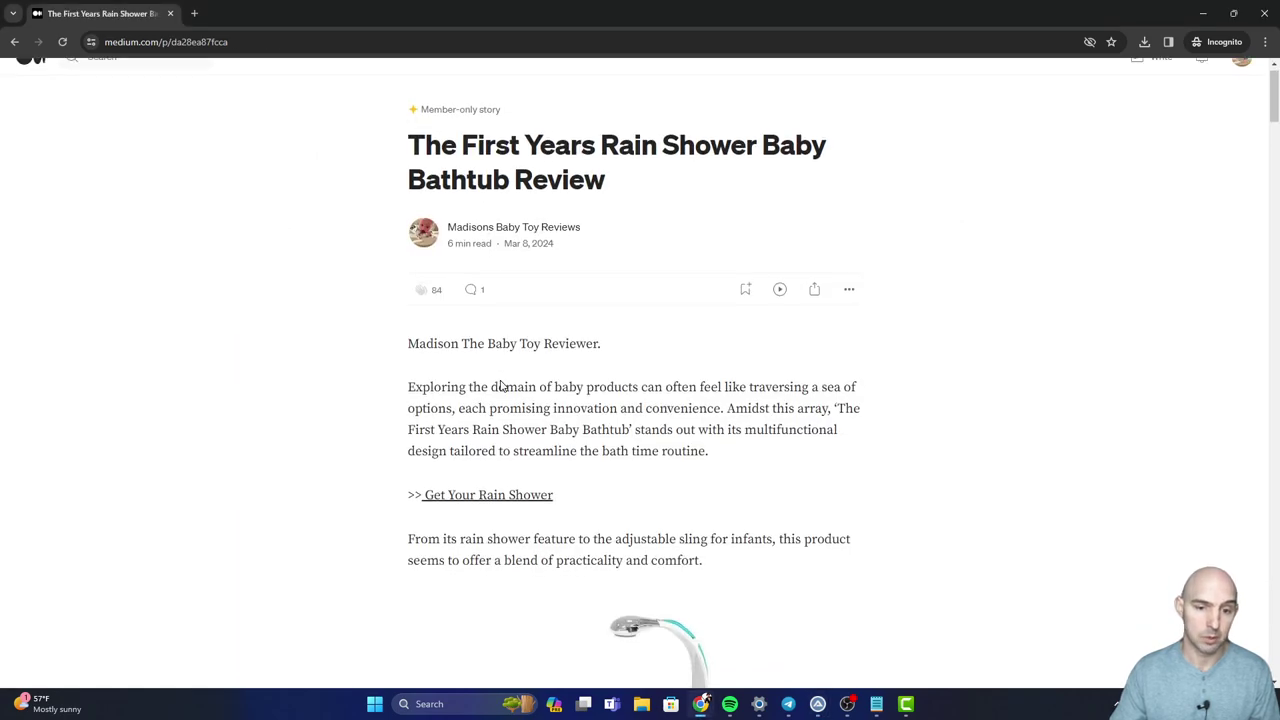
{"action": "scroll", "coordinate": [503, 385], "scroll_direction": "up", "scroll_amount": 1}
{"action": "left_click_drag", "start_coordinate": [405, 405], "coordinate": [729, 463]}
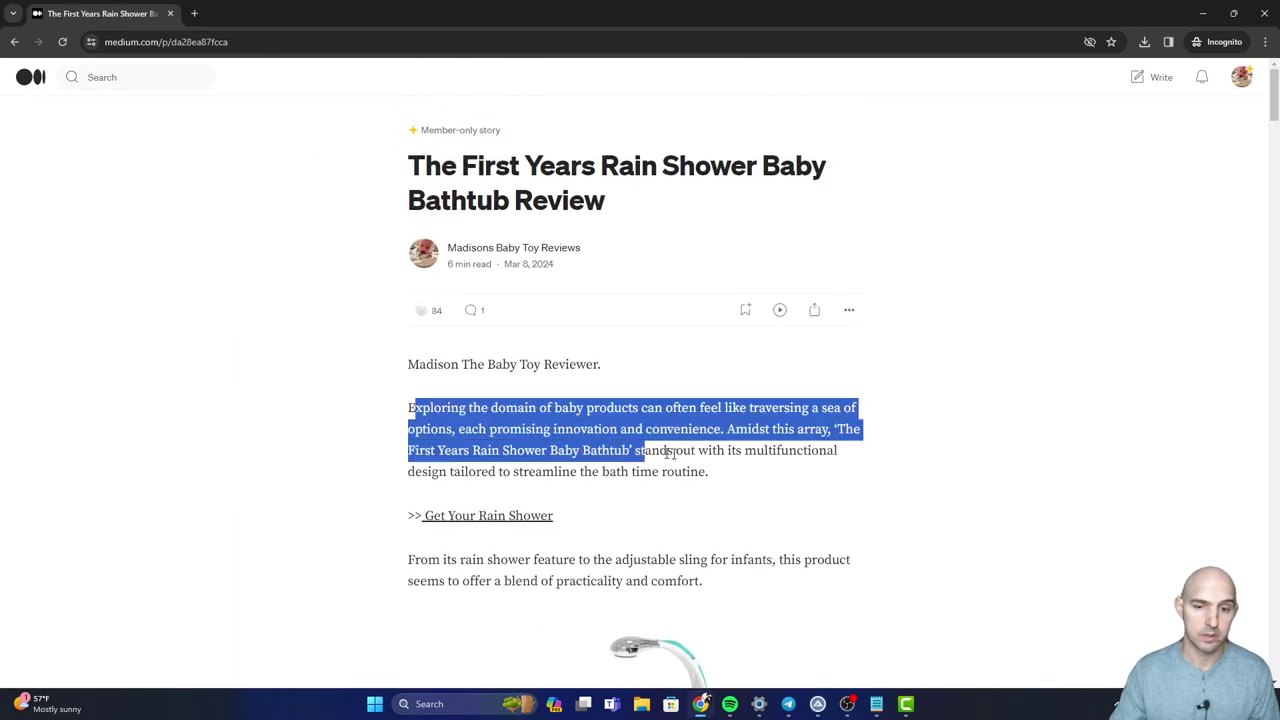
{"action": "scroll", "coordinate": [374, 286], "scroll_direction": "down", "scroll_amount": 3}
{"action": "left_click_drag", "start_coordinate": [412, 293], "coordinate": [741, 360]}
{"action": "scroll", "coordinate": [741, 360], "scroll_direction": "down", "scroll_amount": 2}
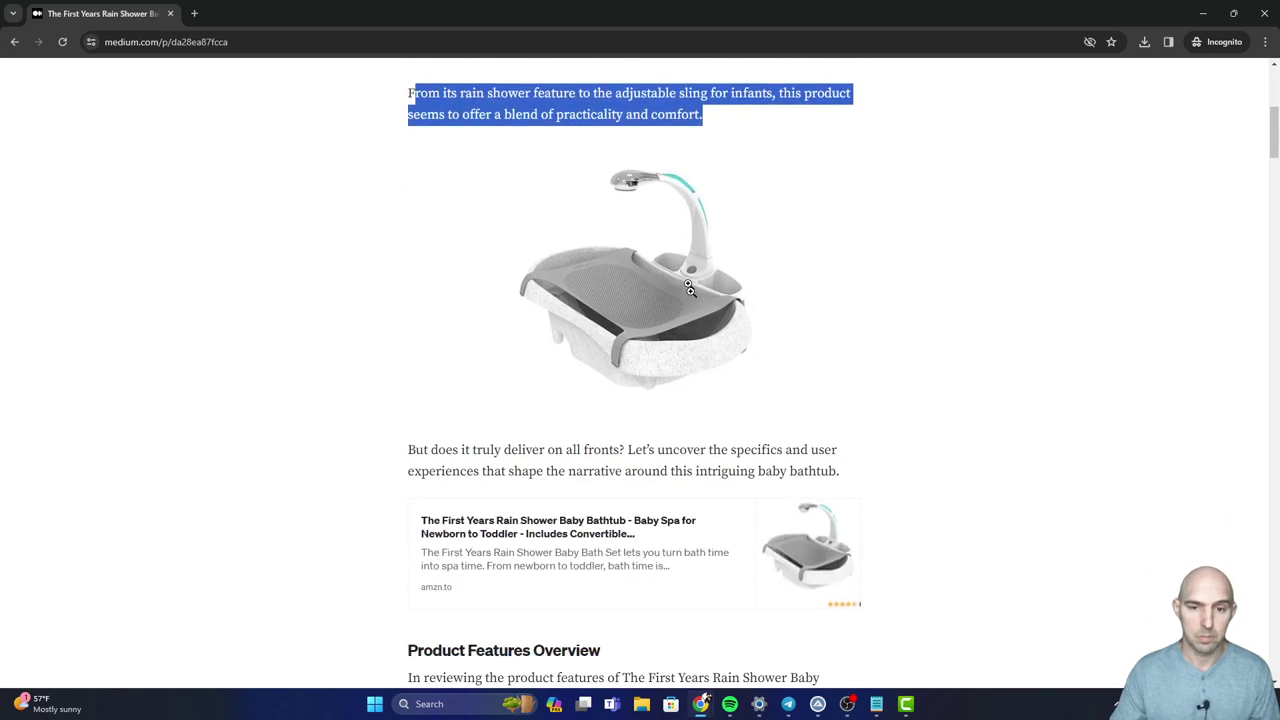
{"action": "scroll", "coordinate": [437, 291], "scroll_direction": "down", "scroll_amount": 2}
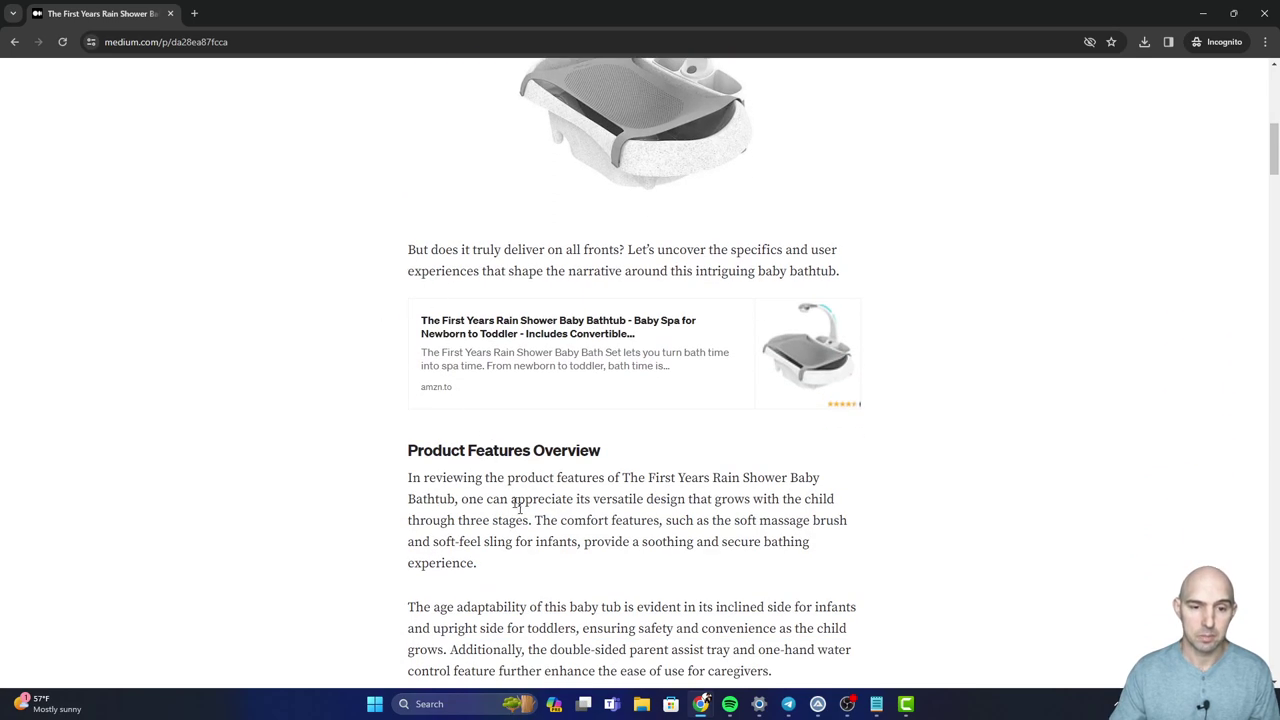
{"action": "scroll", "coordinate": [516, 505], "scroll_direction": "down", "scroll_amount": 3}
{"action": "scroll", "coordinate": [520, 285], "scroll_direction": "up", "scroll_amount": 1}
{"action": "scroll", "coordinate": [516, 260], "scroll_direction": "up", "scroll_amount": 3}
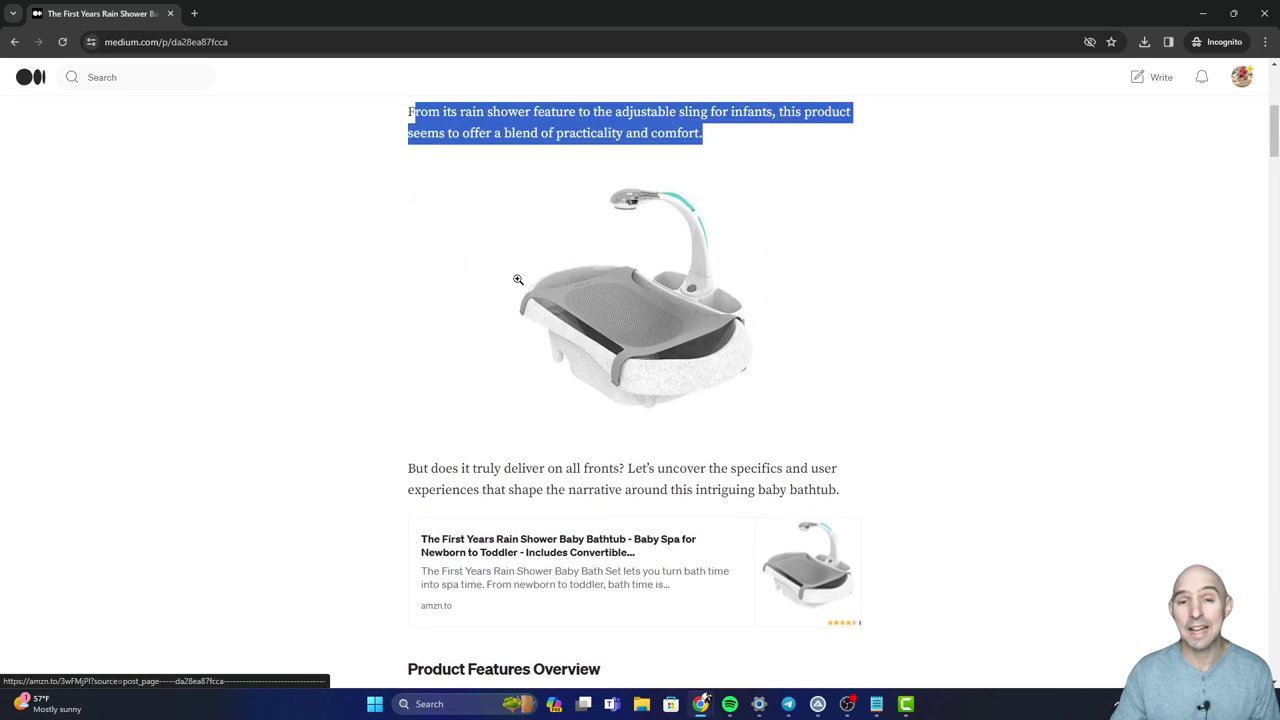
{"action": "scroll", "coordinate": [518, 280], "scroll_direction": "up", "scroll_amount": 3}
{"action": "scroll", "coordinate": [518, 280], "scroll_direction": "down", "scroll_amount": 2}
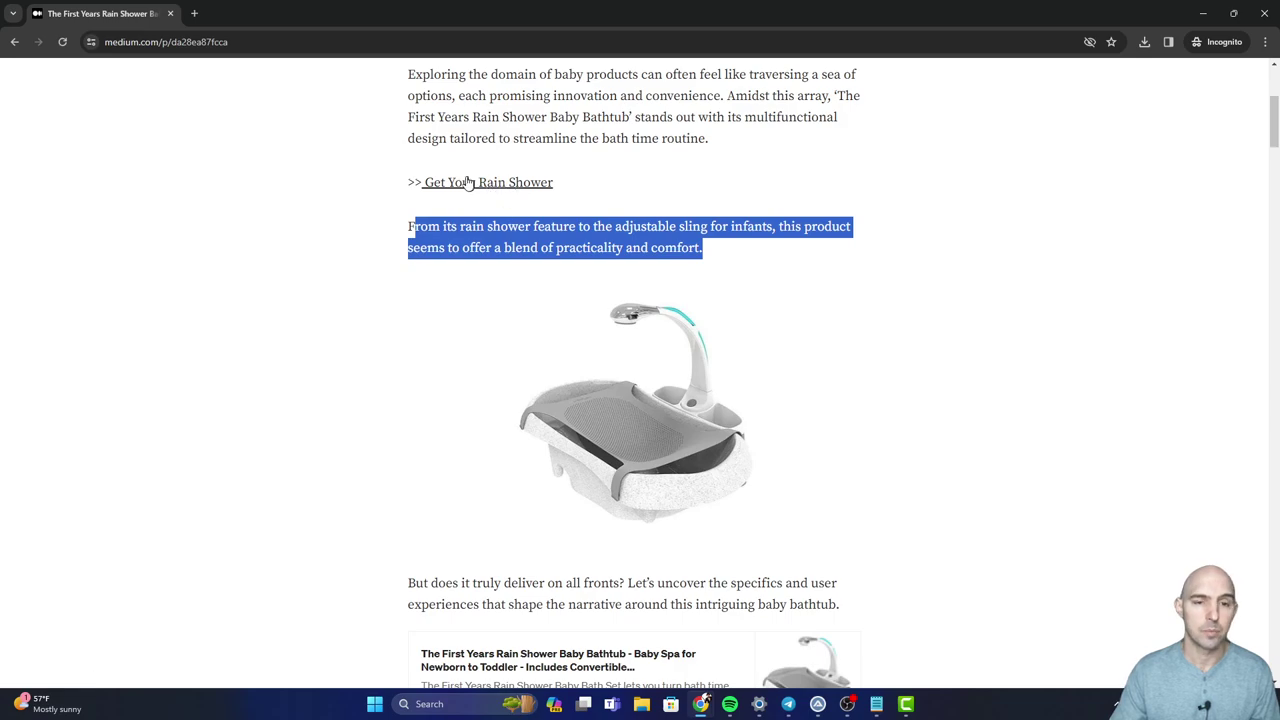
Step: Read on past the 'Get Your Rain Shower' link to the Conclusion, then close Penny Arcade
{"action": "left_click_drag", "start_coordinate": [600, 186], "coordinate": [597, 217]}
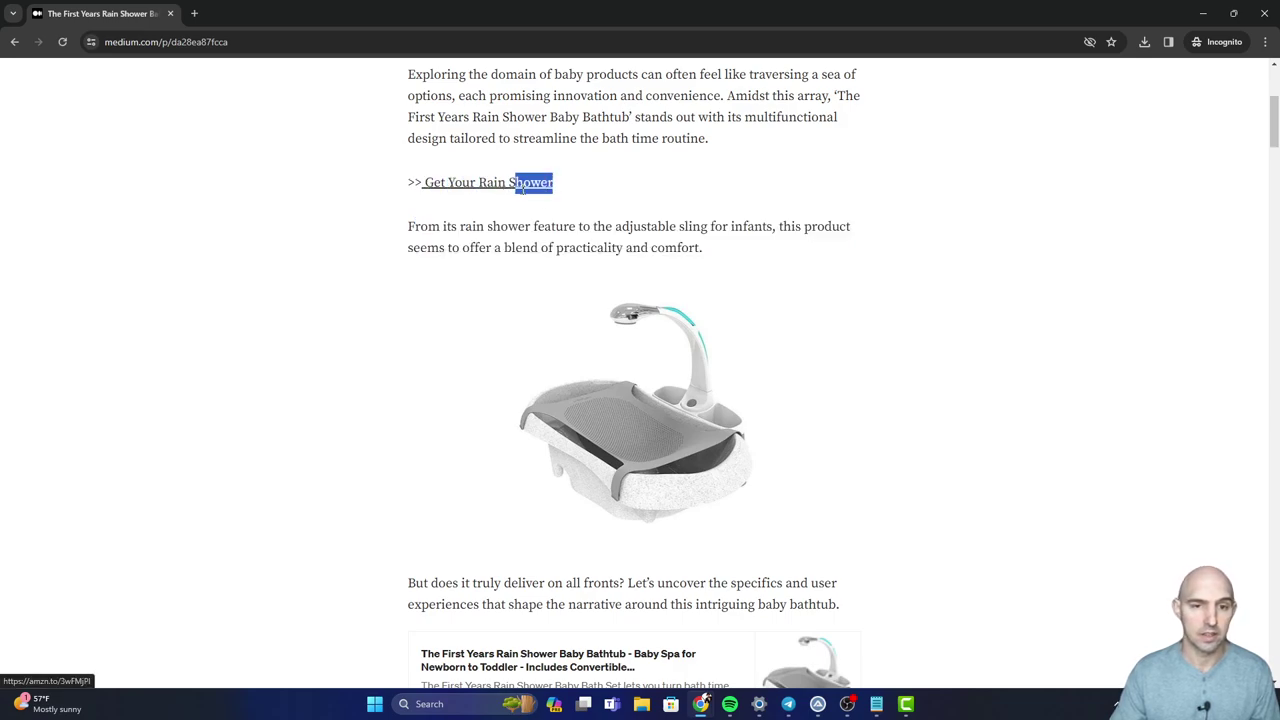
{"action": "middle_click", "coordinate": [718, 438]}
{"action": "scroll", "coordinate": [571, 371], "scroll_direction": "down", "scroll_amount": 3}
{"action": "scroll", "coordinate": [557, 400], "scroll_direction": "down", "scroll_amount": 5}
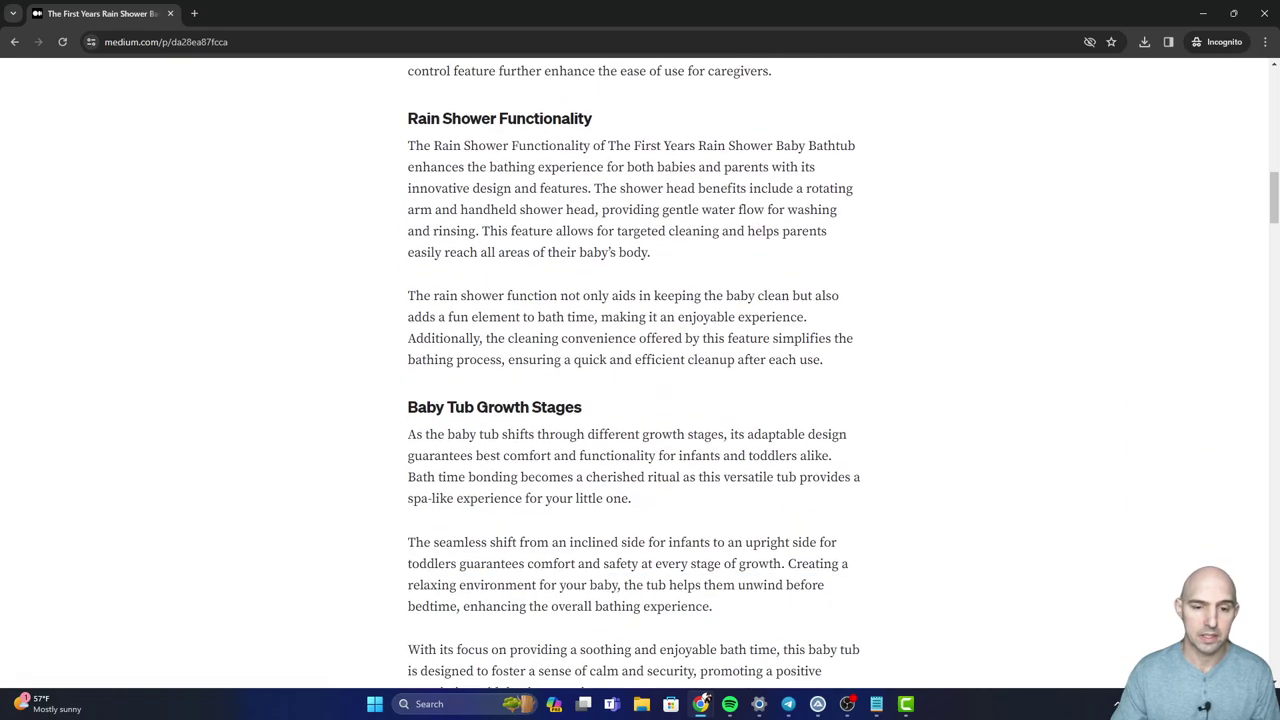
{"action": "scroll", "coordinate": [557, 400], "scroll_direction": "down", "scroll_amount": 5}
{"action": "scroll", "coordinate": [634, 380], "scroll_direction": "down", "scroll_amount": 3}
{"action": "scroll", "coordinate": [634, 380], "scroll_direction": "down", "scroll_amount": 3}
{"action": "scroll", "coordinate": [634, 380], "scroll_direction": "down", "scroll_amount": 3}
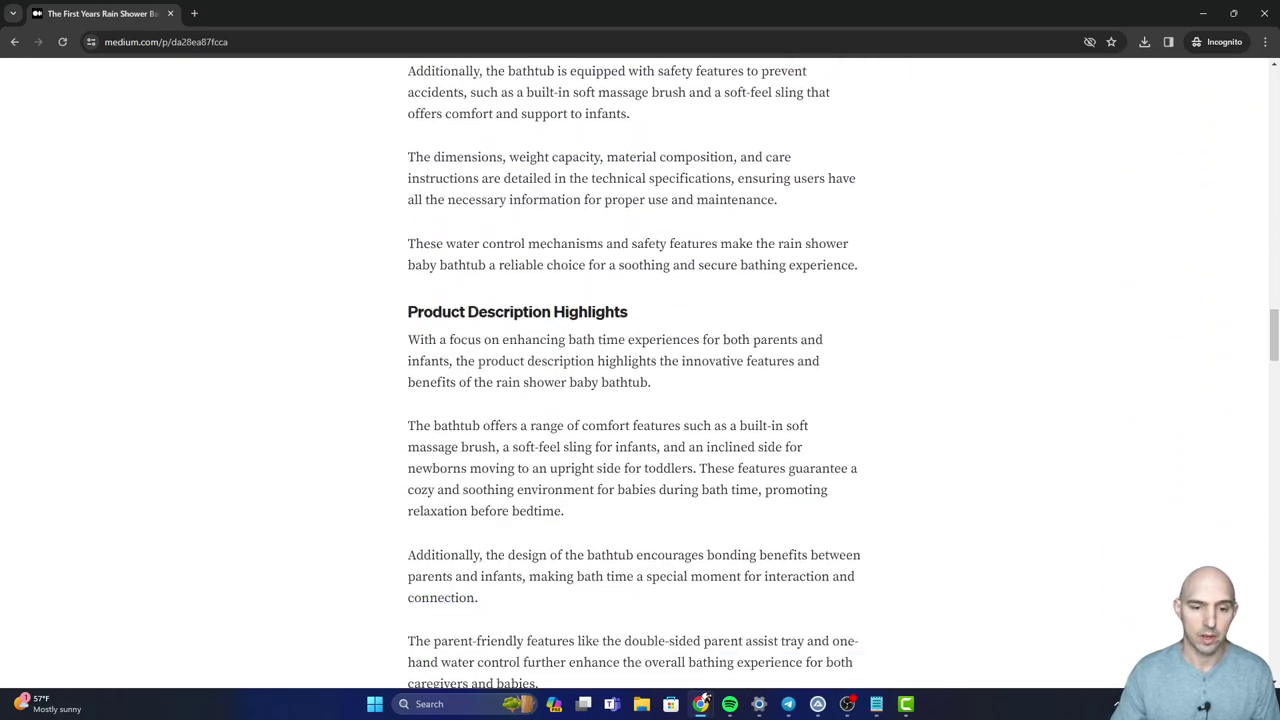
{"action": "scroll", "coordinate": [634, 380], "scroll_direction": "down", "scroll_amount": 3}
{"action": "scroll", "coordinate": [614, 374], "scroll_direction": "down", "scroll_amount": 5}
{"action": "scroll", "coordinate": [614, 374], "scroll_direction": "up", "scroll_amount": 3}
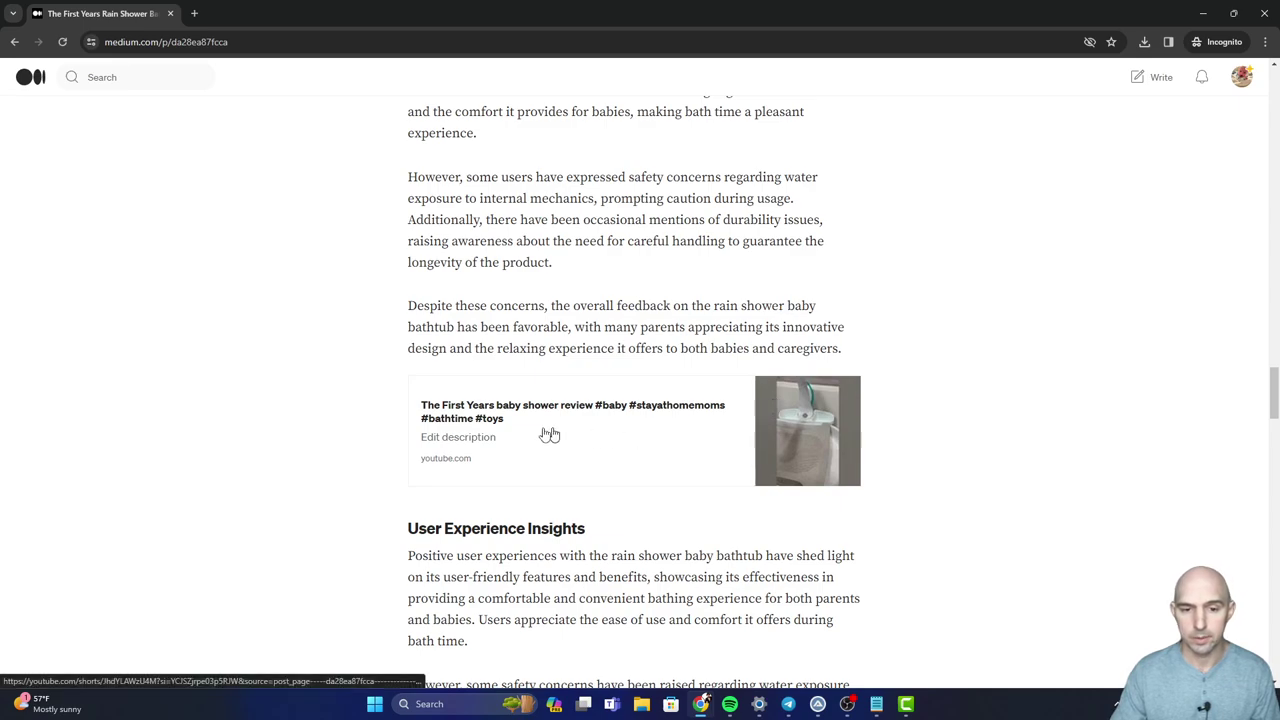
{"action": "scroll", "coordinate": [549, 434], "scroll_direction": "down", "scroll_amount": 6}
{"action": "scroll", "coordinate": [521, 430], "scroll_direction": "down", "scroll_amount": 3}
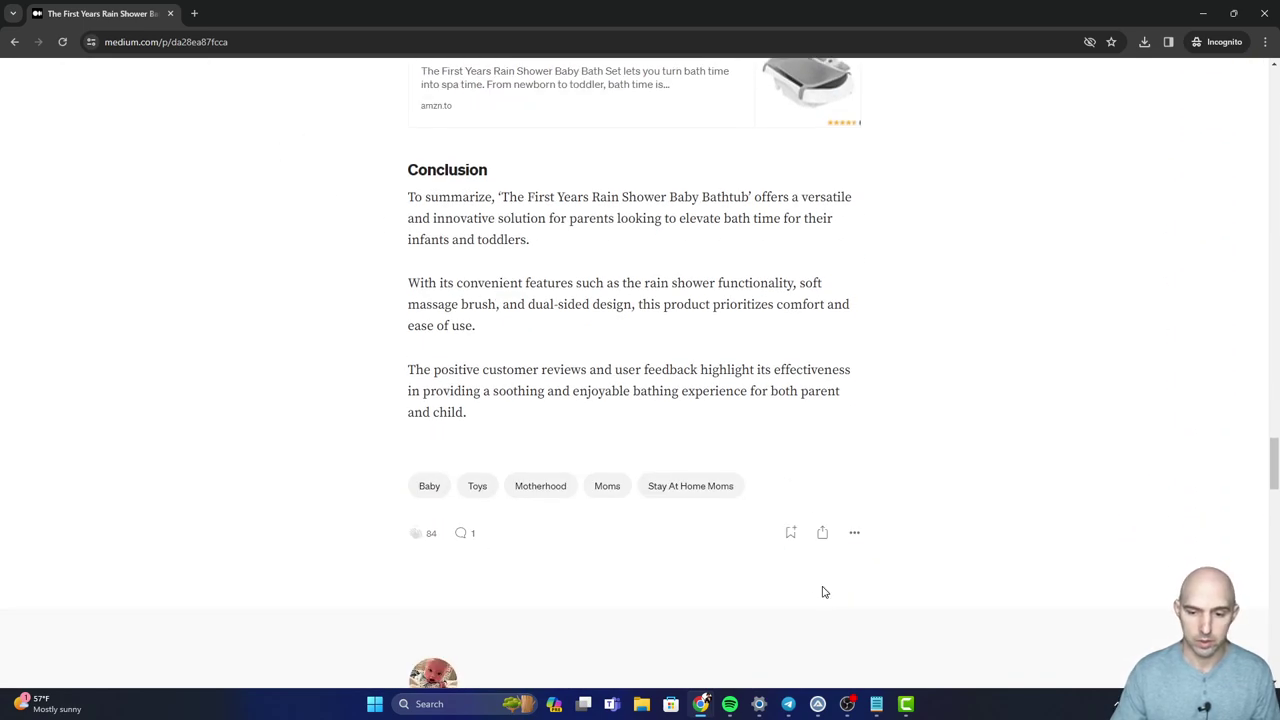
{"action": "left_click", "coordinate": [835, 648]}
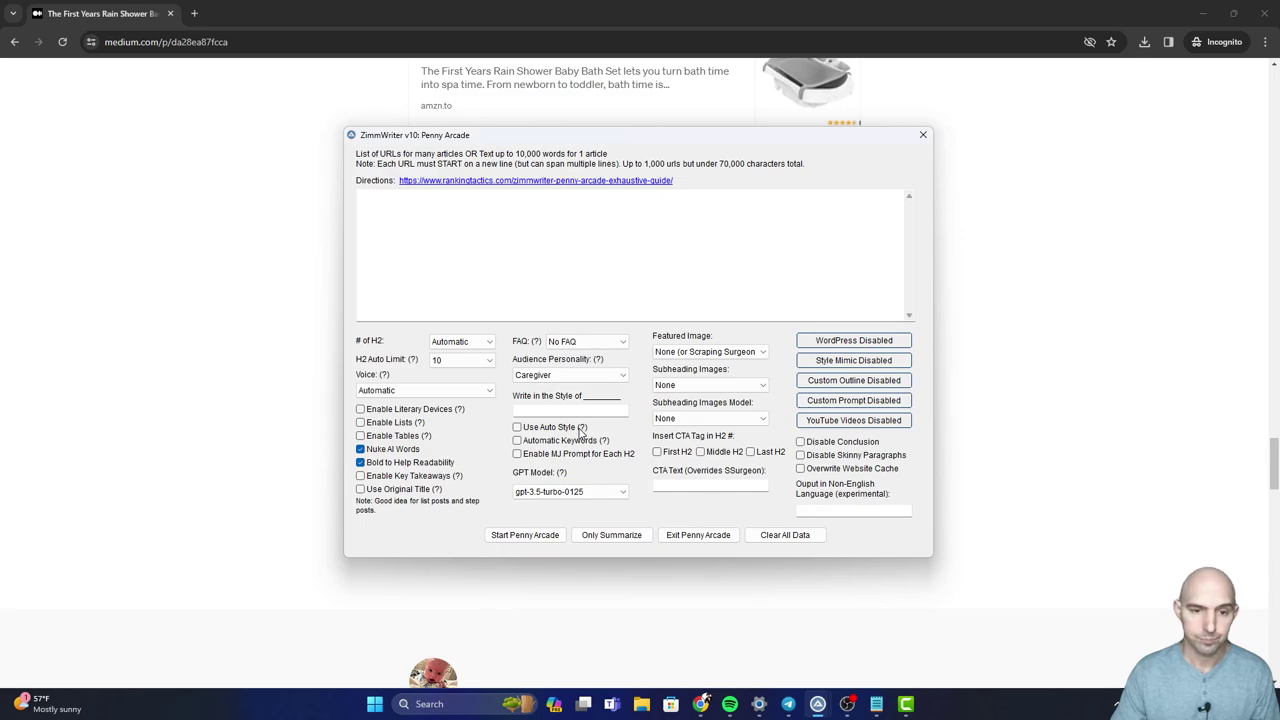
{"action": "left_click", "coordinate": [923, 134]}
{"action": "mouse_move", "coordinate": [817, 704]}
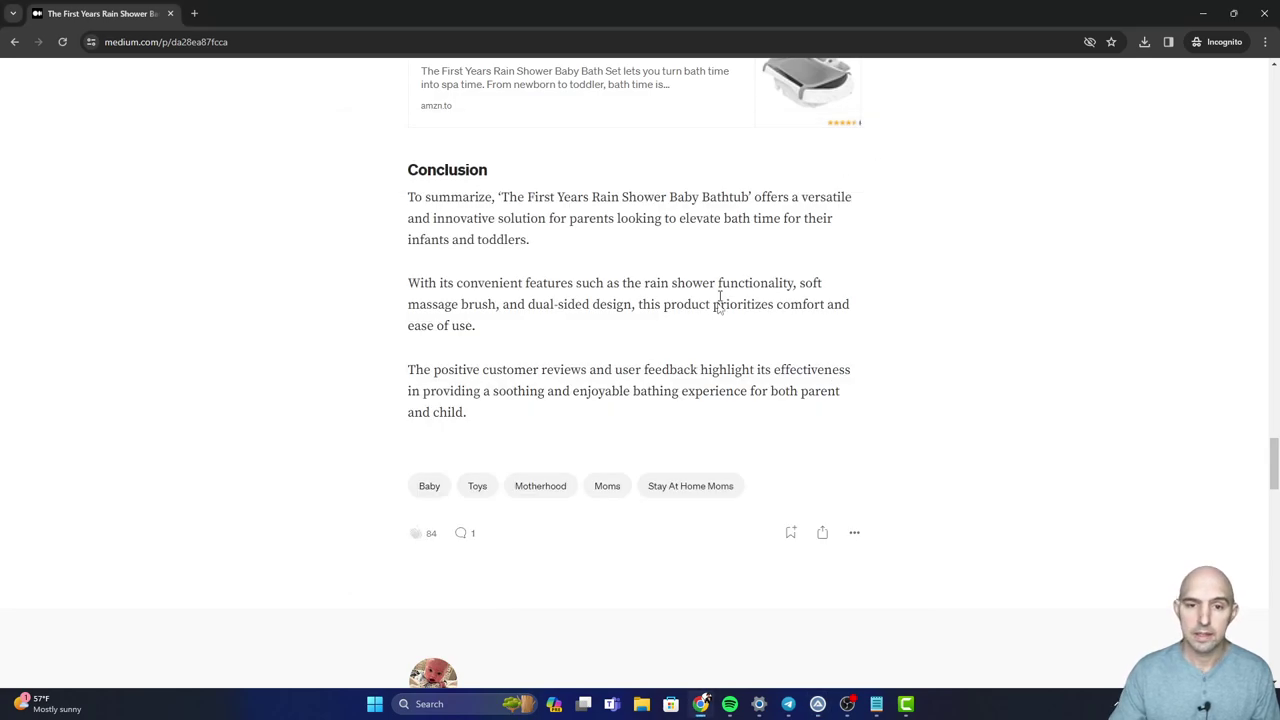
Step: From the ZimmWriter main menu, look over the Options menu and close it
{"action": "left_click", "coordinate": [818, 692]}
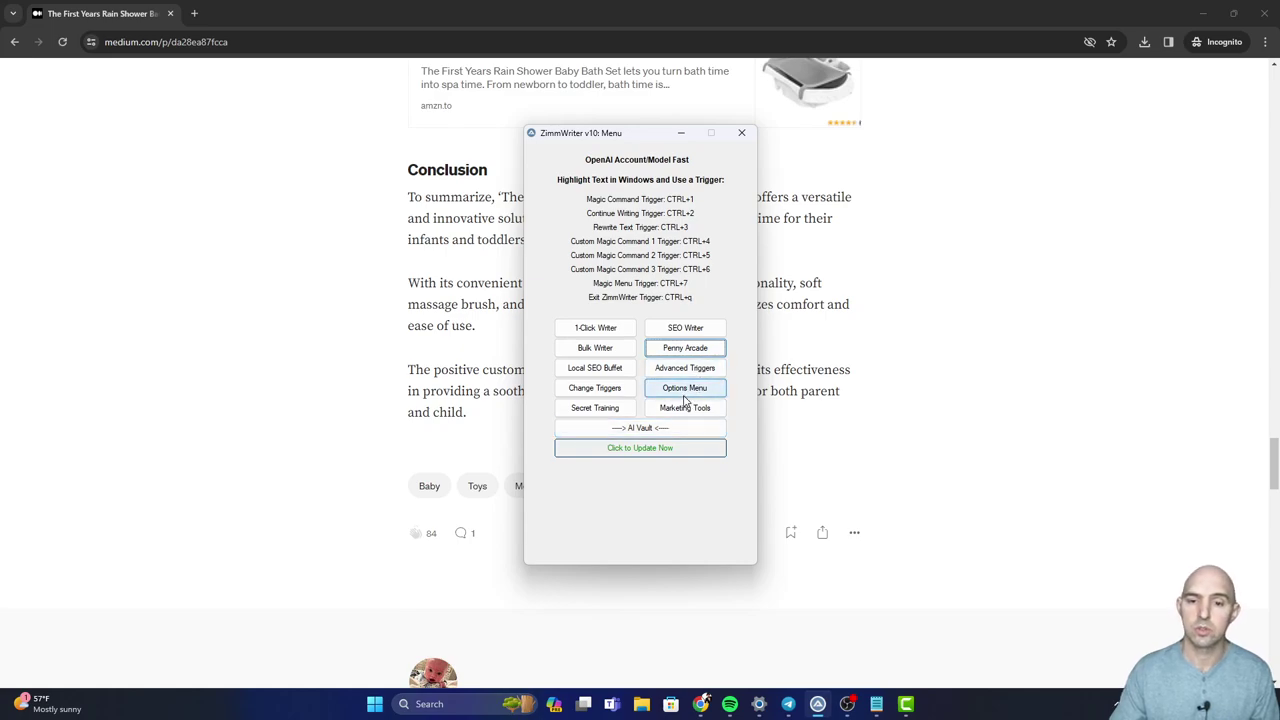
{"action": "left_click", "coordinate": [688, 392]}
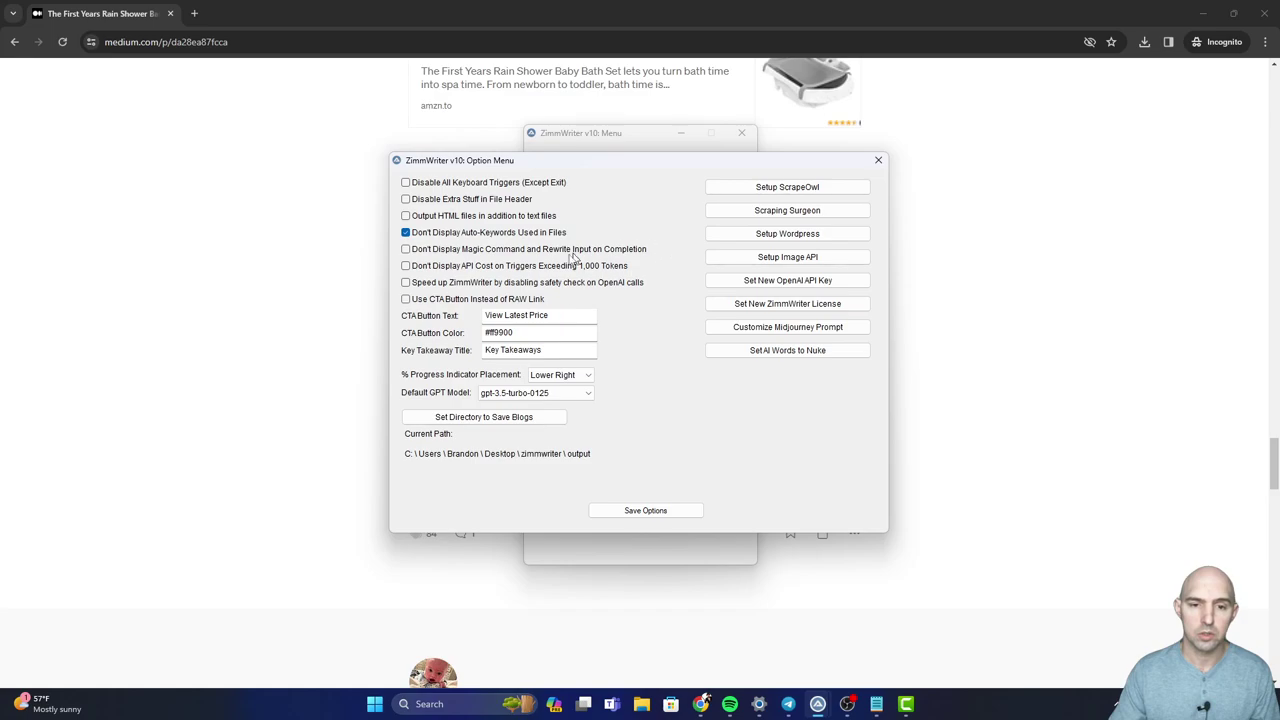
{"action": "left_click", "coordinate": [875, 161]}
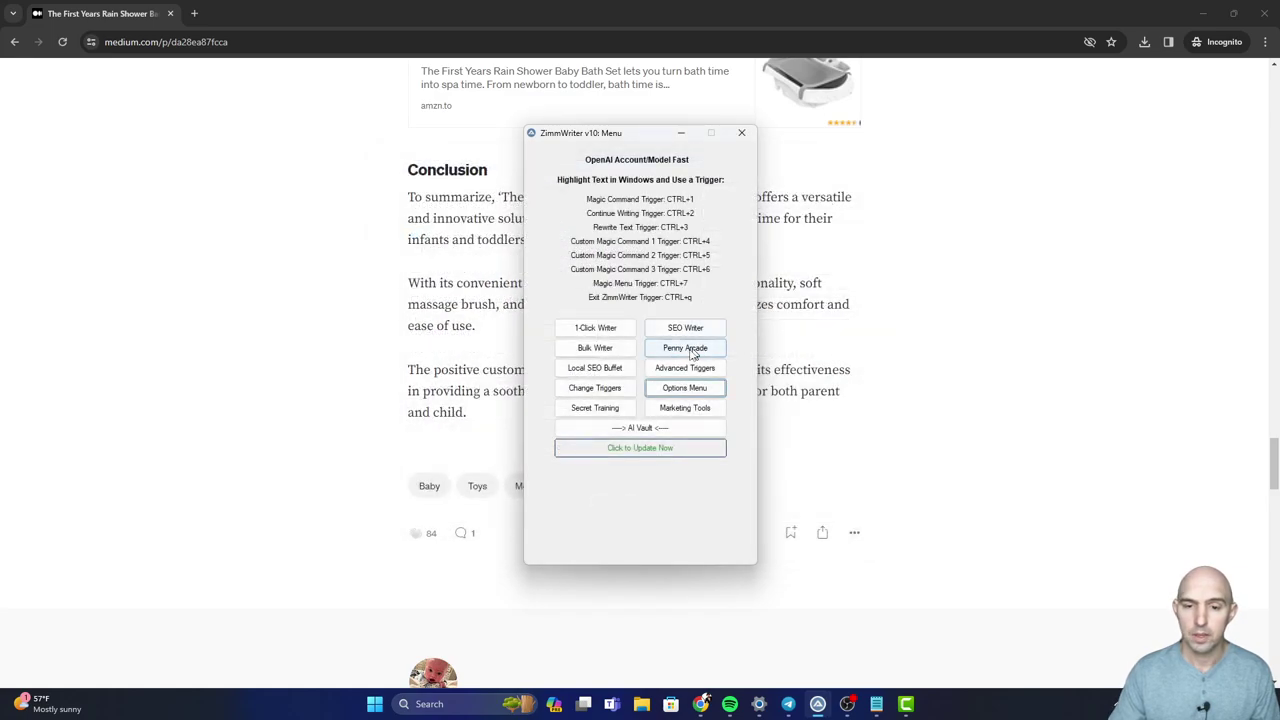
Step: Look over the AI Vault, then start installing the latest ZimmWriter update
{"action": "left_click", "coordinate": [650, 435]}
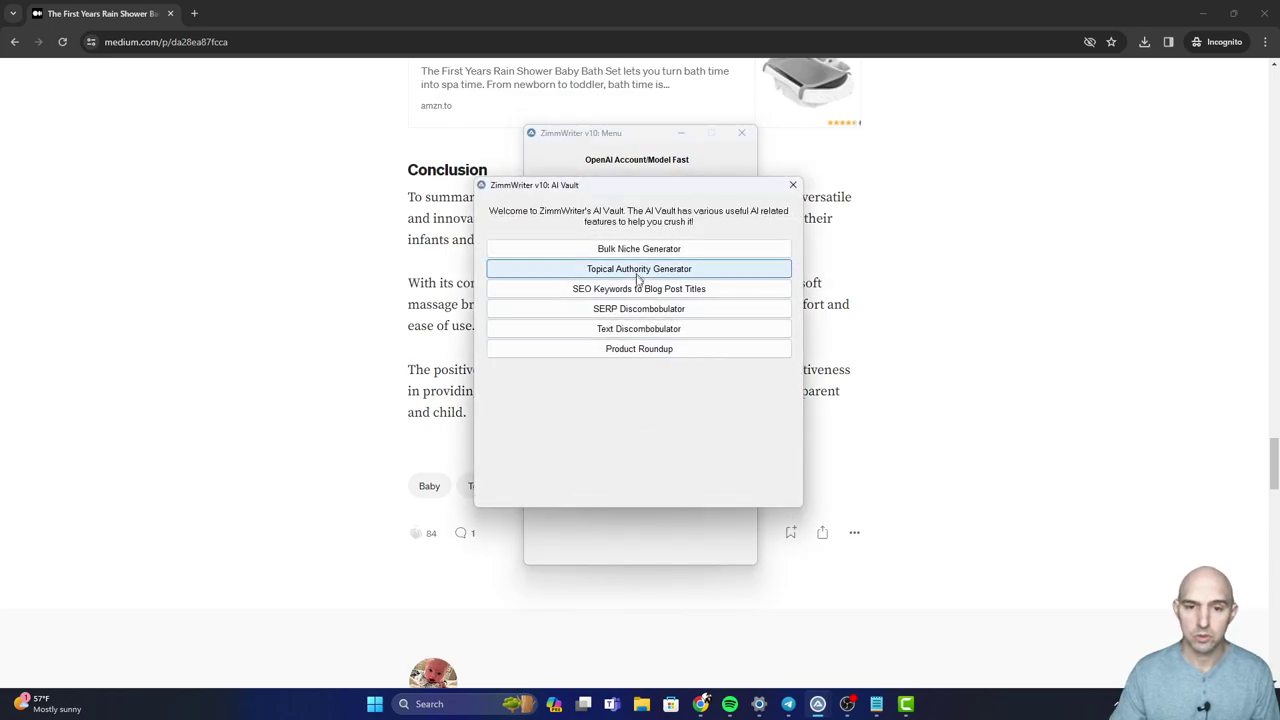
{"action": "left_click", "coordinate": [793, 184]}
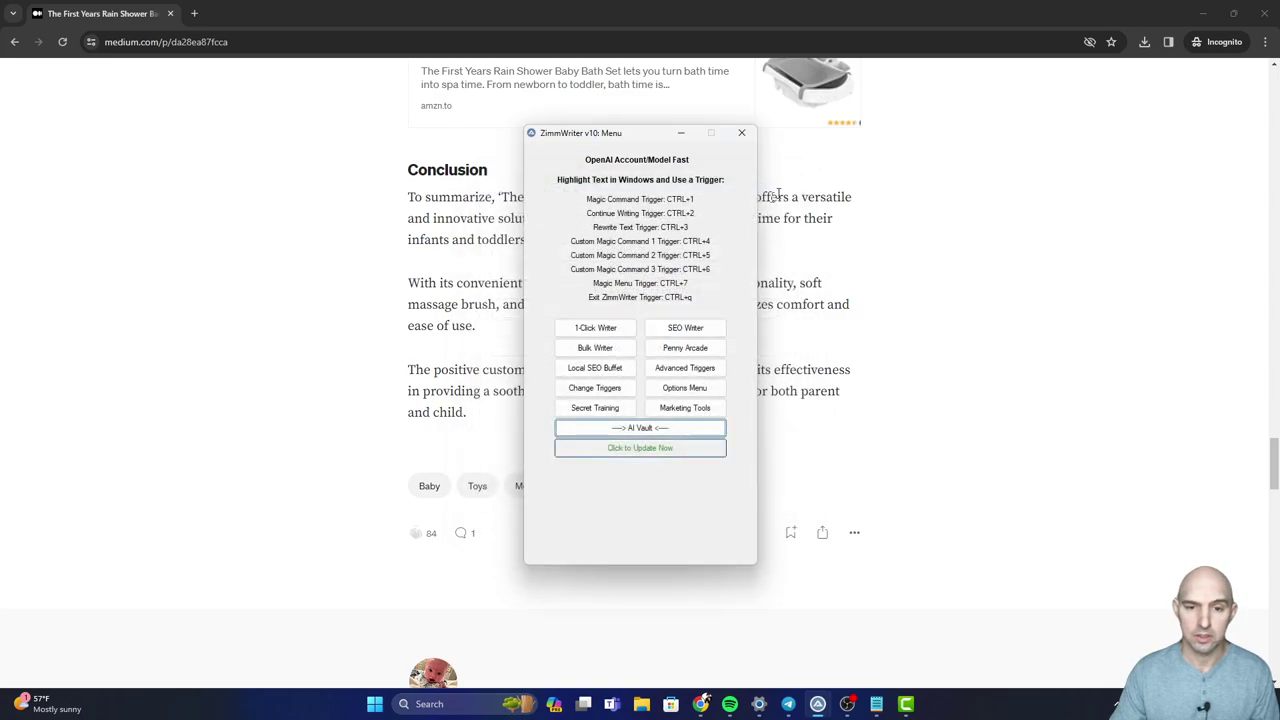
{"action": "left_click", "coordinate": [647, 451]}
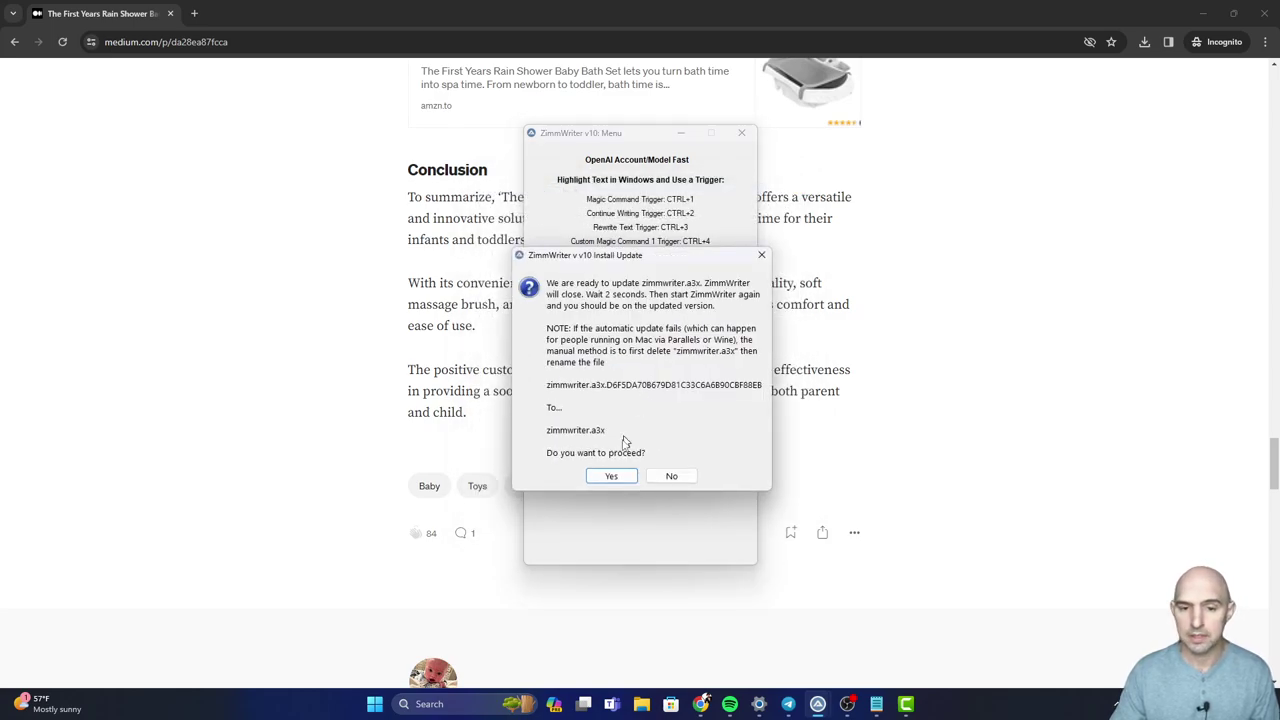